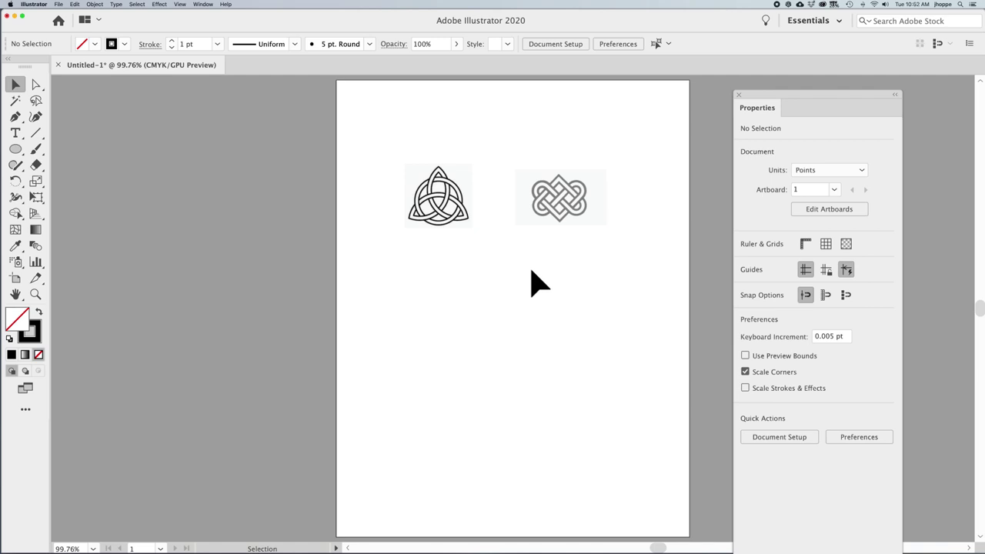
# Step: Draw a circle about 139 pt in diameter below the knot images and place an overlapping copy about 81 pt to its right
pyautogui.click(17, 149)
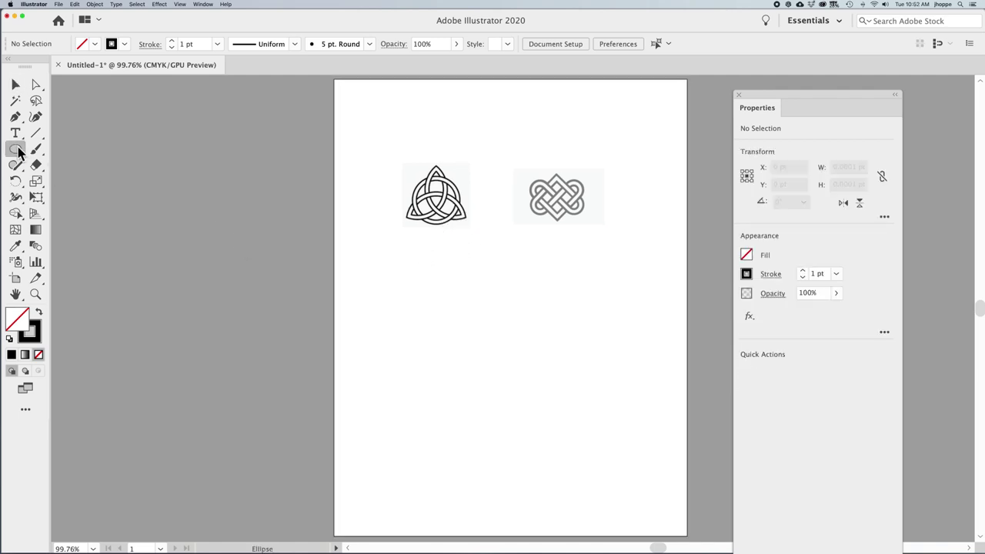
pyautogui.moveTo(430, 357); pyautogui.dragTo(471, 398)
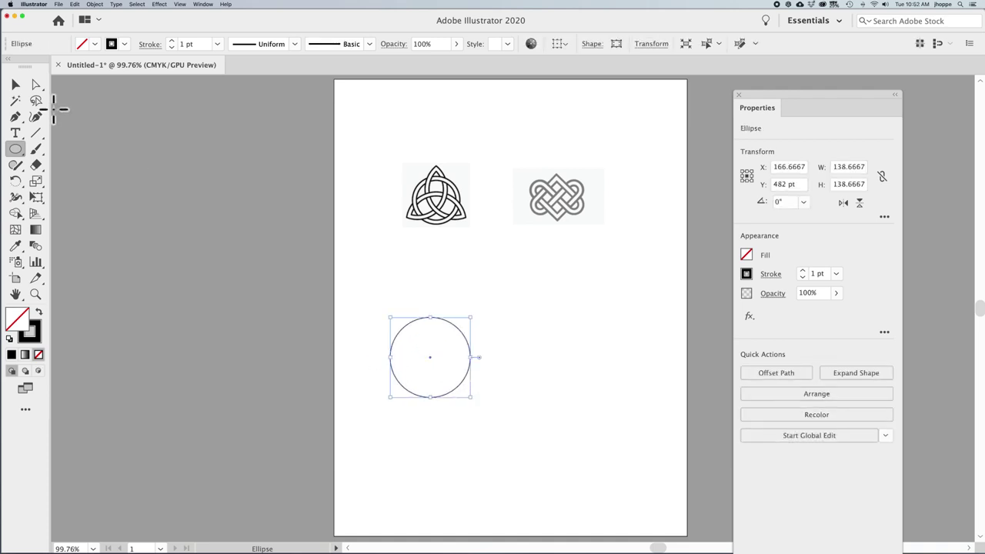
pyautogui.click(15, 84)
pyautogui.press('super+space')
pyautogui.moveTo(451, 345); pyautogui.dragTo(444, 416)
pyautogui.press('space')
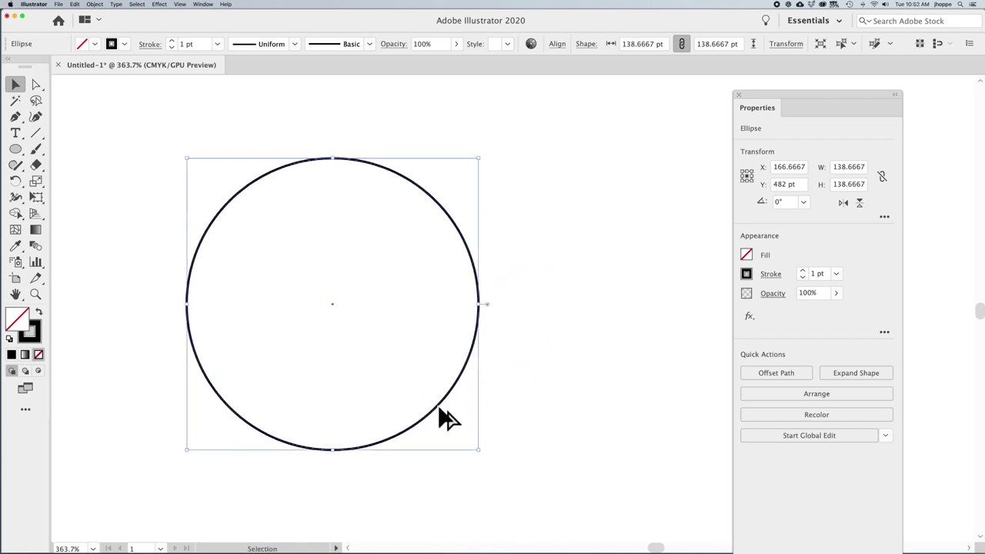
pyautogui.moveTo(446, 405); pyautogui.dragTo(611, 411)
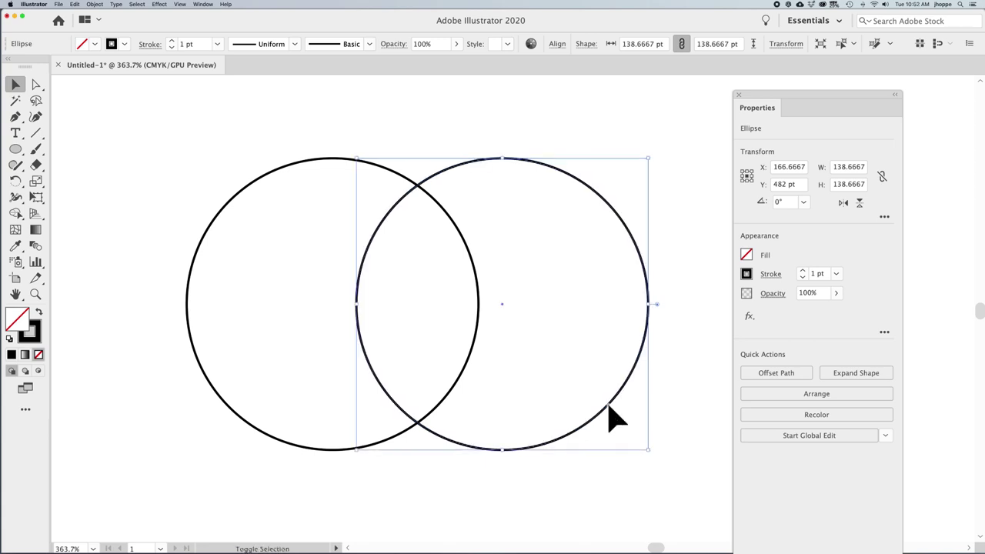
# Step: Remove the two outer crescents of the overlapping circles with the Shape Builder tool, keeping only the central lens shape
pyautogui.moveTo(149, 223); pyautogui.dragTo(667, 330)
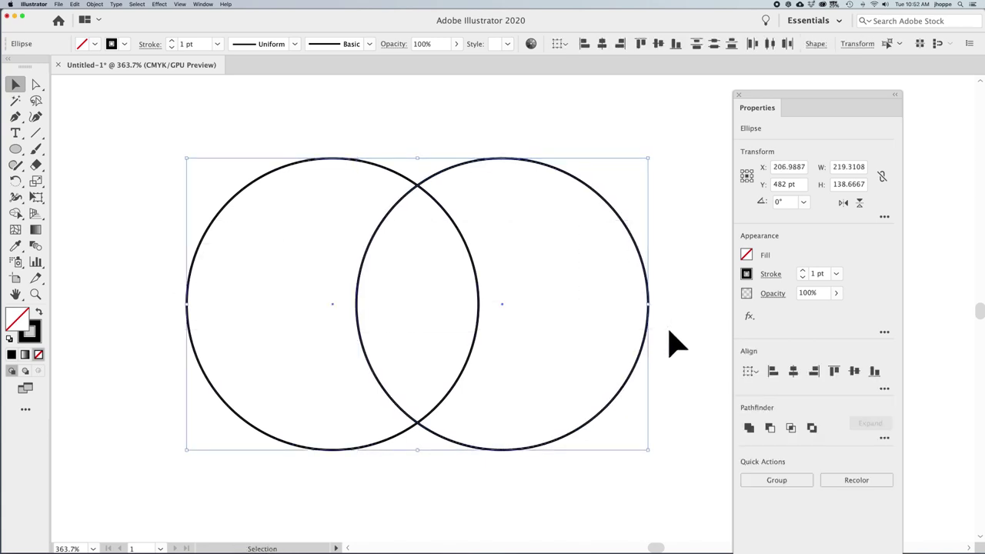
pyautogui.press('shift')
pyautogui.hotkey('shift', 'm')
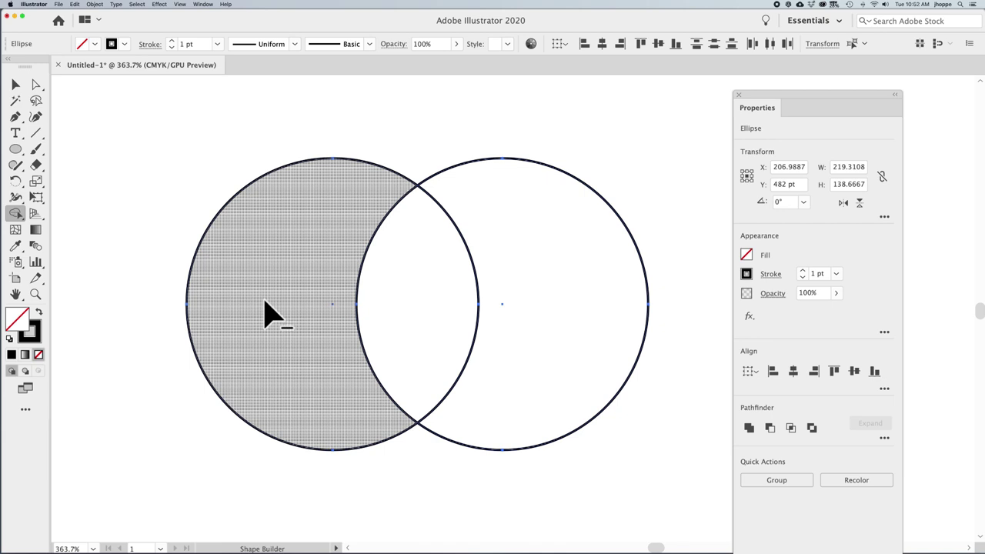
pyautogui.keyDown('alt'); pyautogui.click(264, 314); pyautogui.keyUp('alt')
pyautogui.keyDown('alt'); pyautogui.click(534, 326); pyautogui.keyUp('alt')
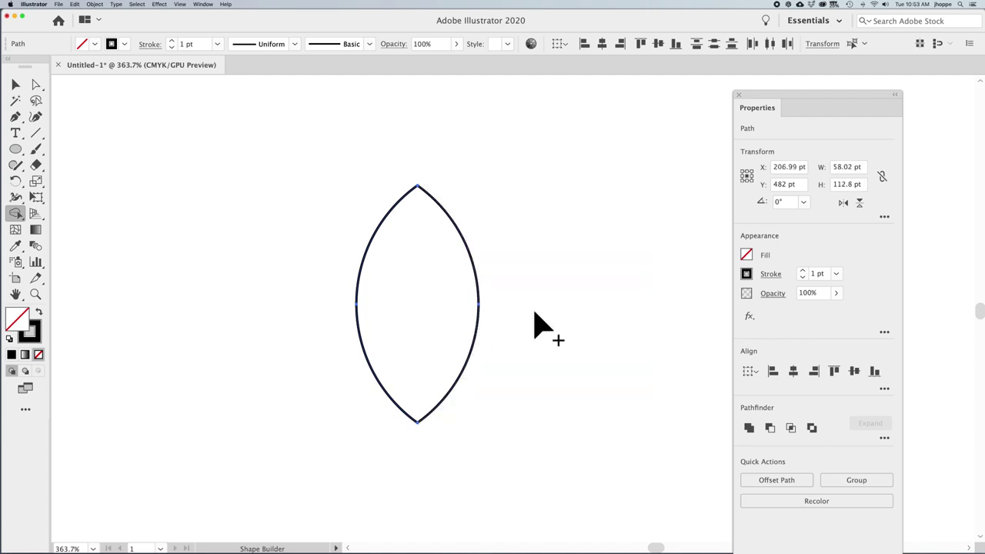
# Step: Try rotating the lens shape to 120° and undo the rotation
pyautogui.click(15, 84)
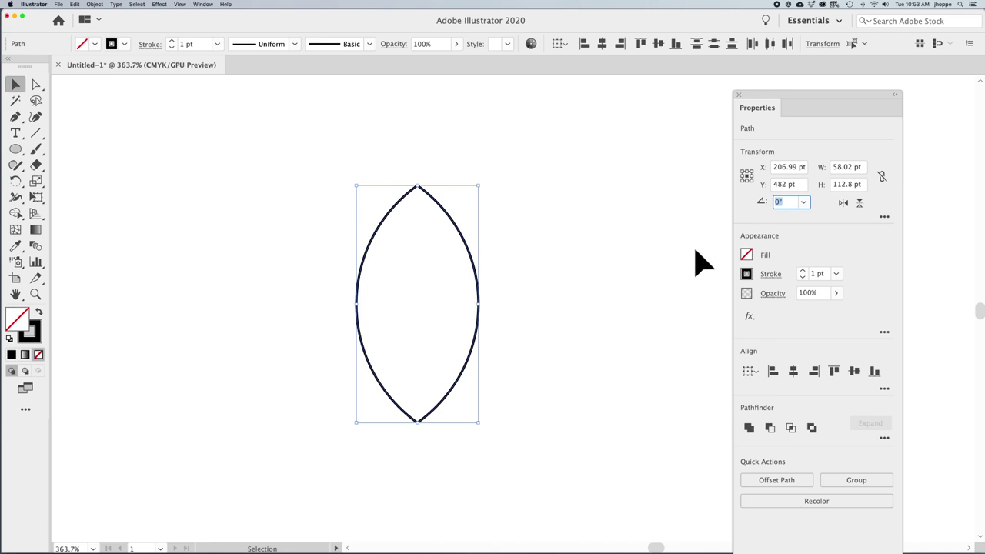
pyautogui.write('12')
pyautogui.press('Return')
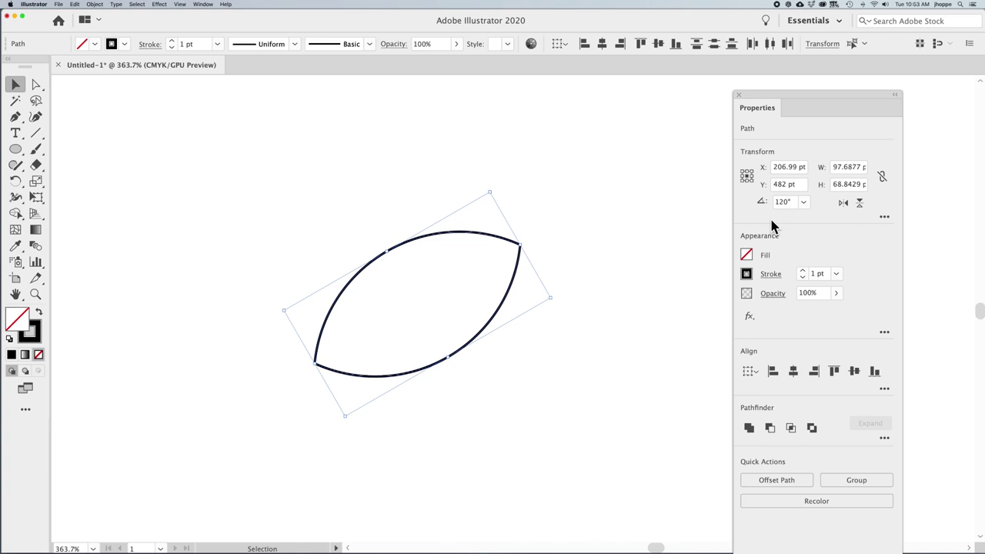
pyautogui.press('super+z')
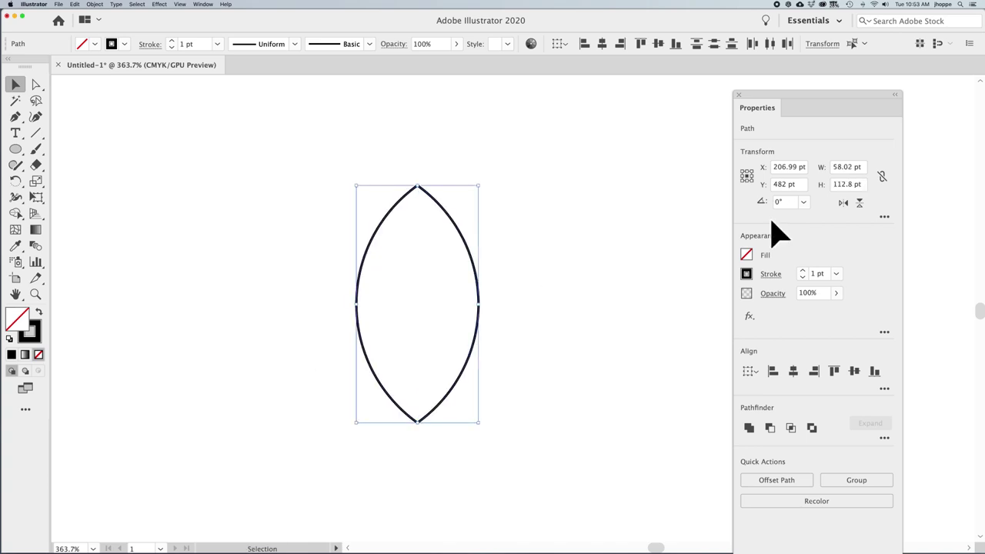
pyautogui.press('a')
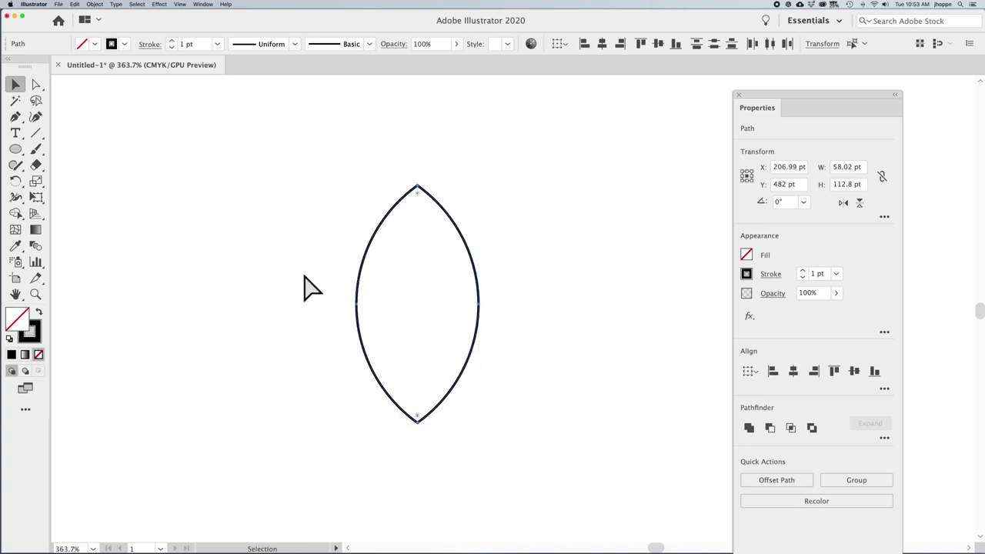
pyautogui.press('v')
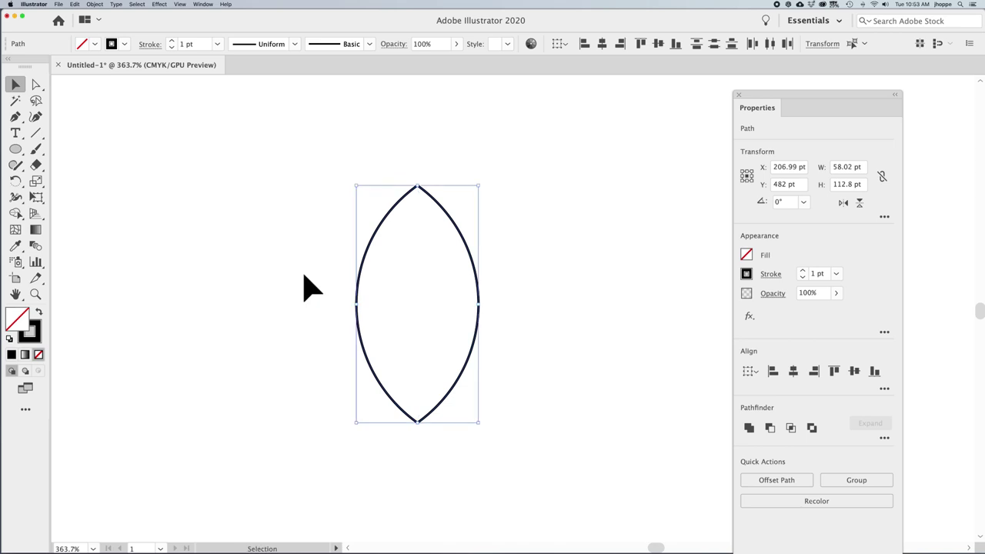
# Step: Paste the lens in place and pull the stacked copies apart
pyautogui.click(75, 5)
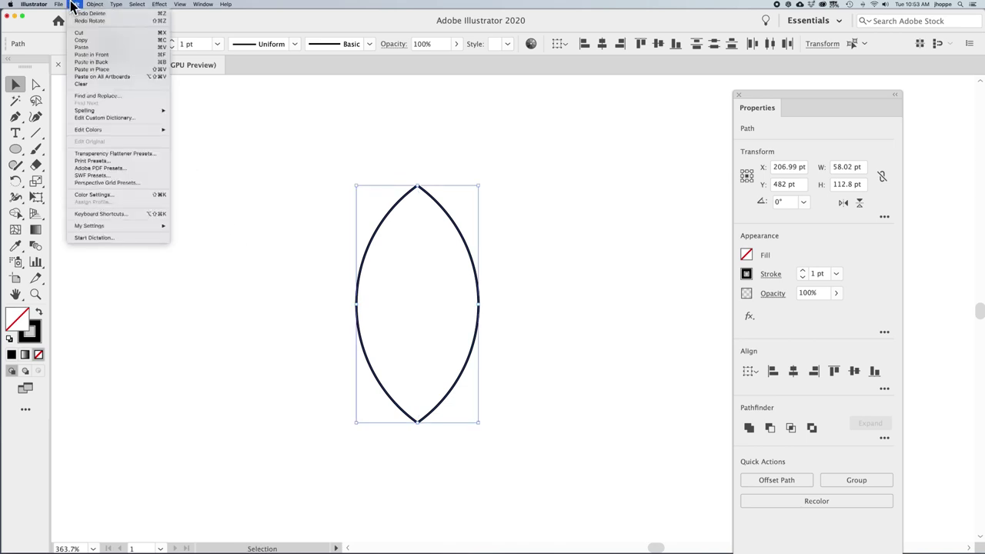
pyautogui.click(104, 71)
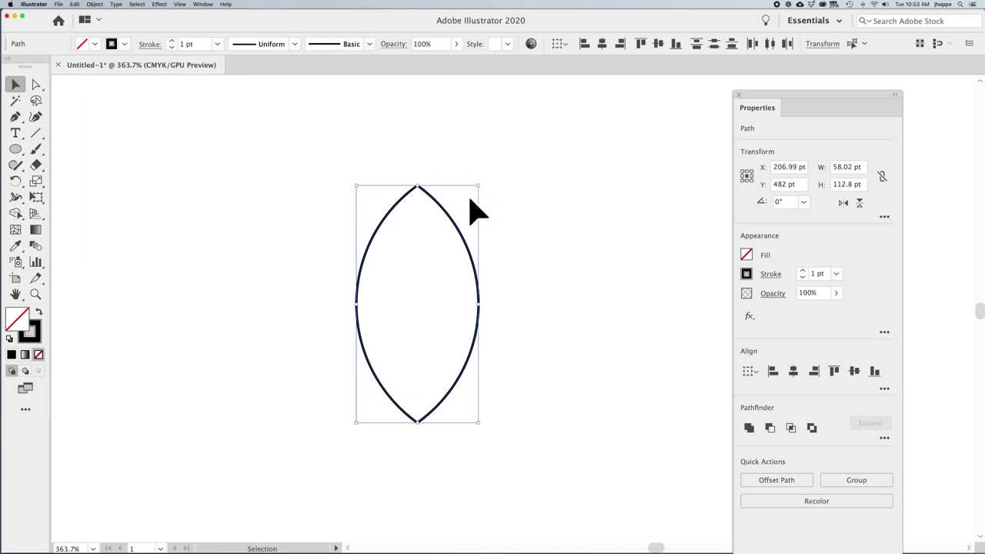
pyautogui.moveTo(450, 224); pyautogui.dragTo(347, 238)
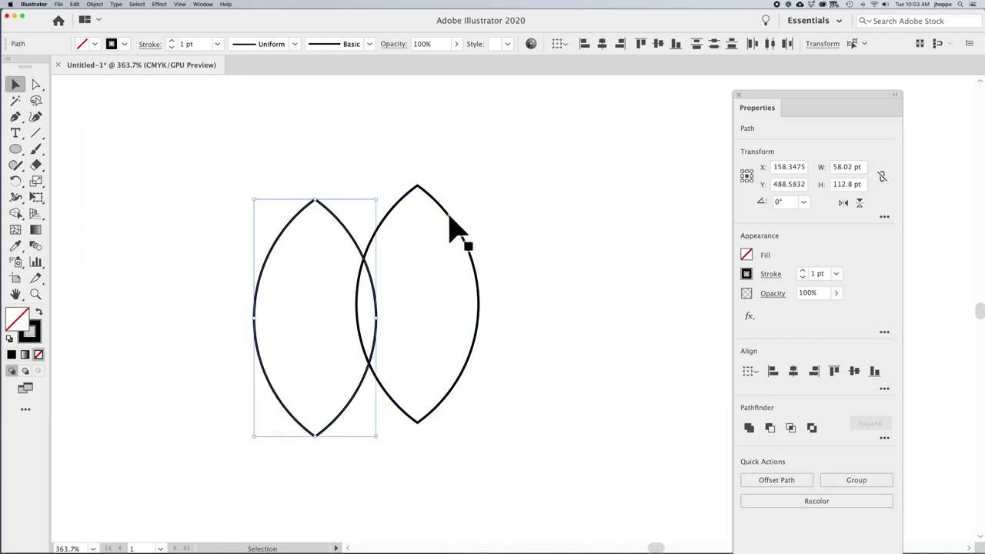
pyautogui.moveTo(454, 231); pyautogui.dragTo(493, 223)
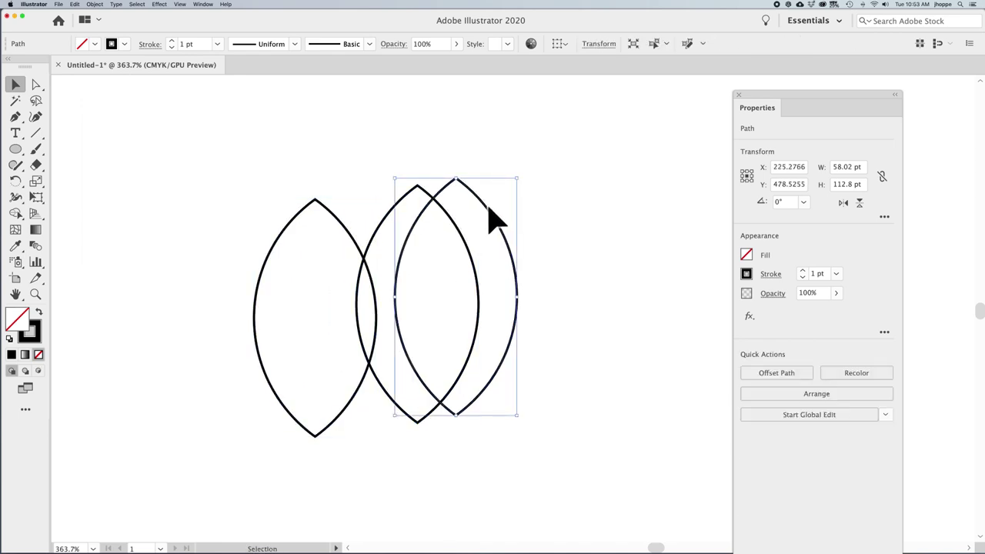
# Step: Delete the surplus lens copies, keeping a single upright lens
pyautogui.press('Delete')
pyautogui.click(334, 216)
pyautogui.click(394, 220)
pyautogui.click(332, 227)
pyautogui.press('Delete')
# Step: Shift the upright lens slightly, duplicate it, and set the copy's rotation to 120°
pyautogui.moveTo(385, 231); pyautogui.dragTo(403, 215)
pyautogui.press('super+c')
pyautogui.press('super+v')
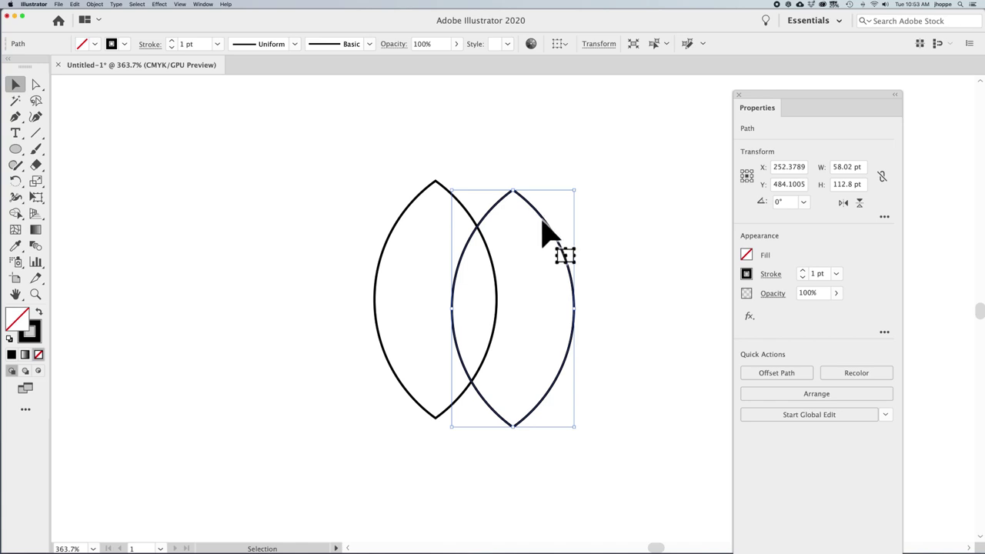
pyautogui.click(787, 202)
pyautogui.write('120')
pyautogui.press('Return')
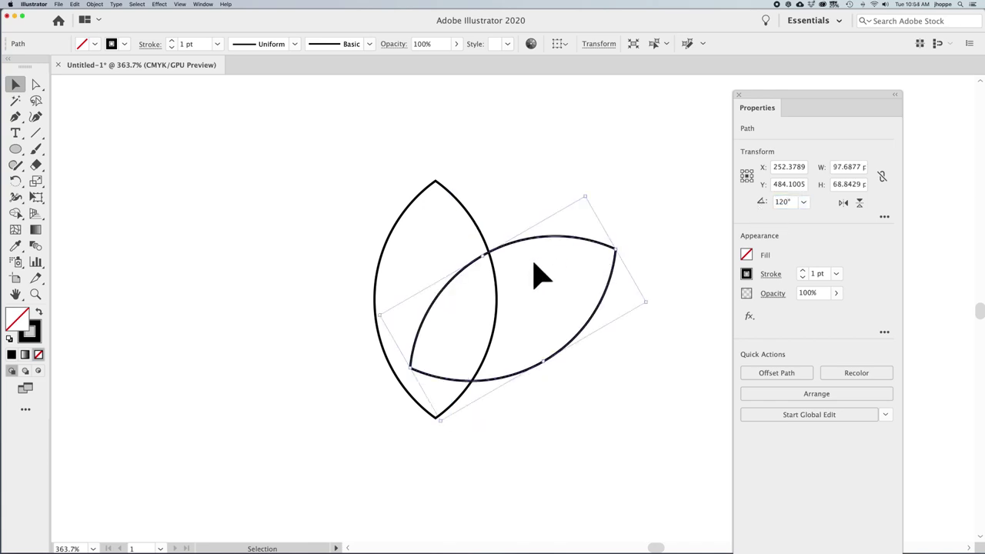
# Step: Move the rotated lens so its upper tip meets the upright lens's right edge, and switch the artwork to Outline view
pyautogui.moveTo(543, 241); pyautogui.dragTo(422, 305)
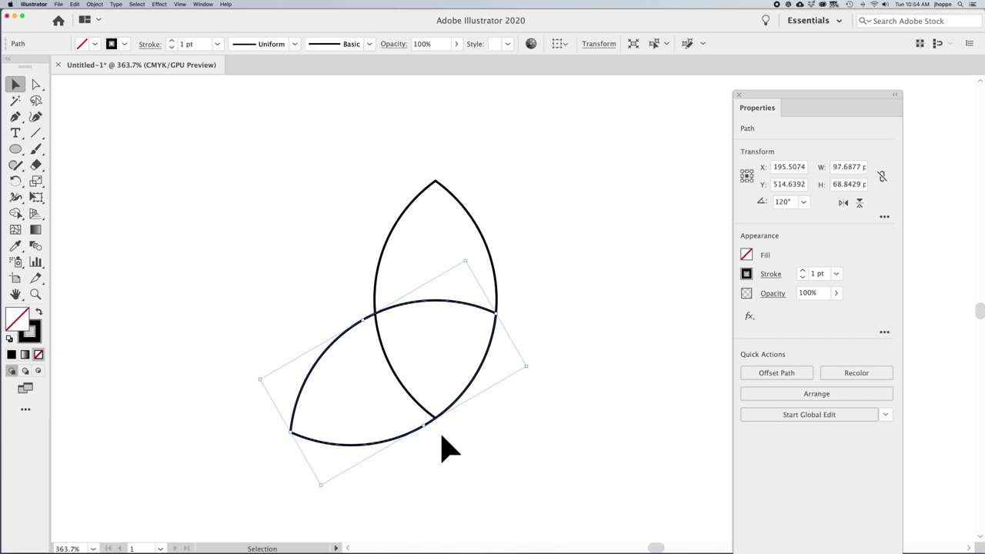
pyautogui.click(466, 445)
pyautogui.press('super+y')
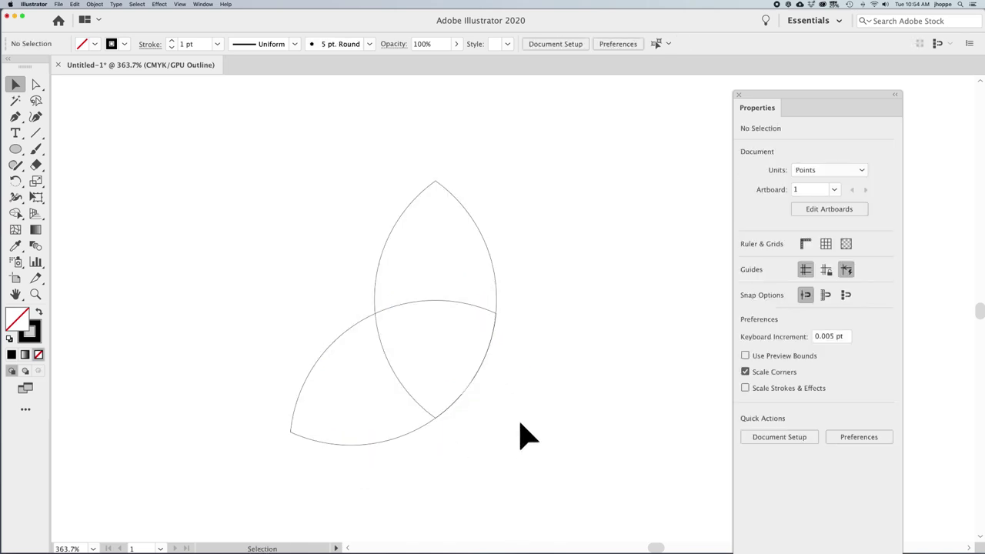
# Step: Nudge the rotated lens about 0.05 pt left so its upper tip lands exactly on the upright lens's edge
pyautogui.click(179, 4)
pyautogui.click(505, 308)
pyautogui.press('super+space')
pyautogui.moveTo(465, 285); pyautogui.dragTo(562, 355)
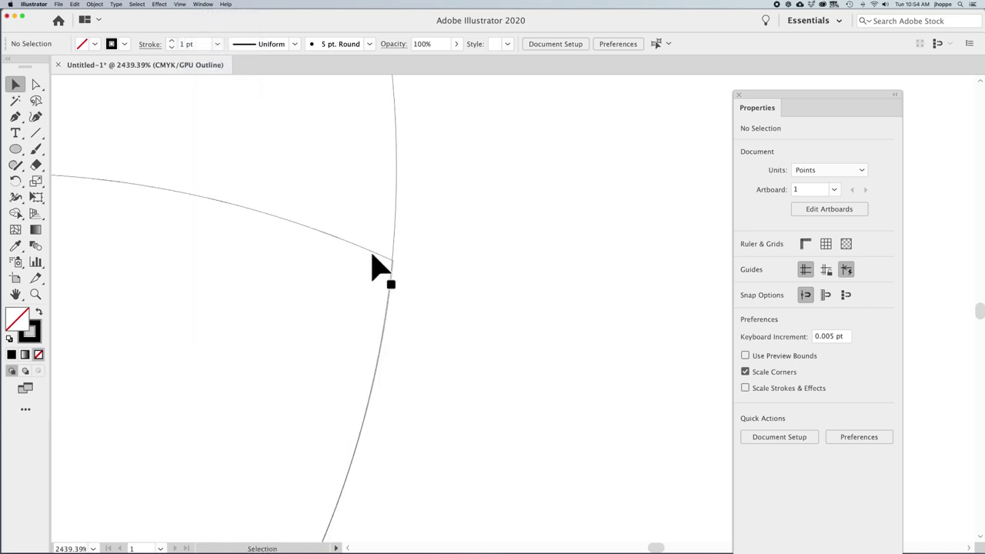
pyautogui.click(373, 255)
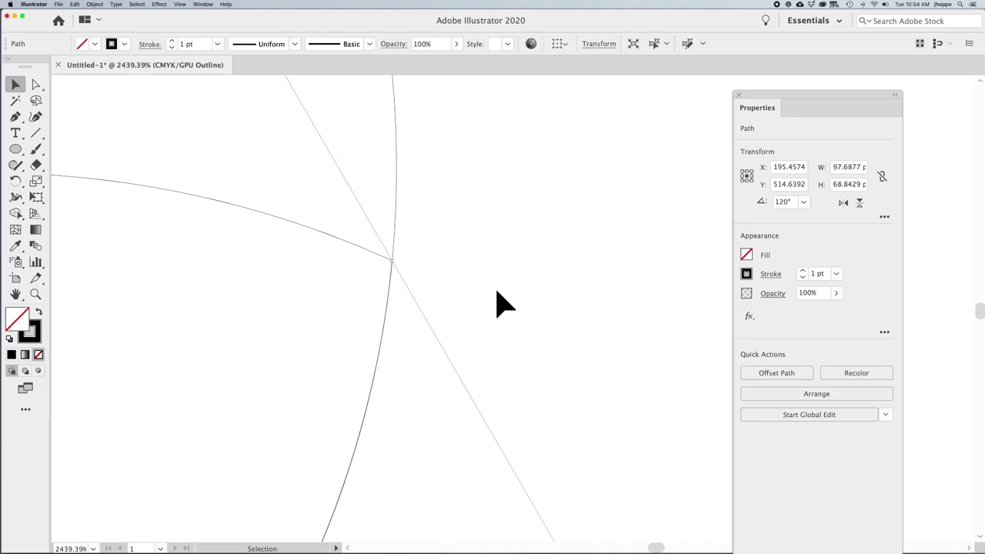
pyautogui.click(498, 293)
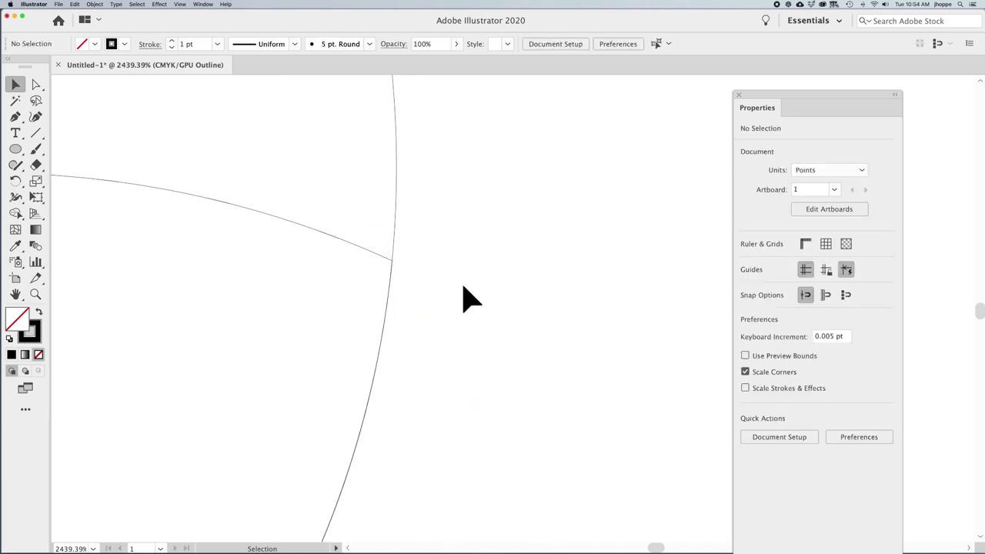
# Step: Fine-tune the rotated lens's position so its edge meets the upright lens's bottom tip and both curves coincide up to the upper tip
pyautogui.click(389, 257)
pyautogui.click(589, 301)
pyautogui.moveTo(590, 301); pyautogui.dragTo(511, 374)
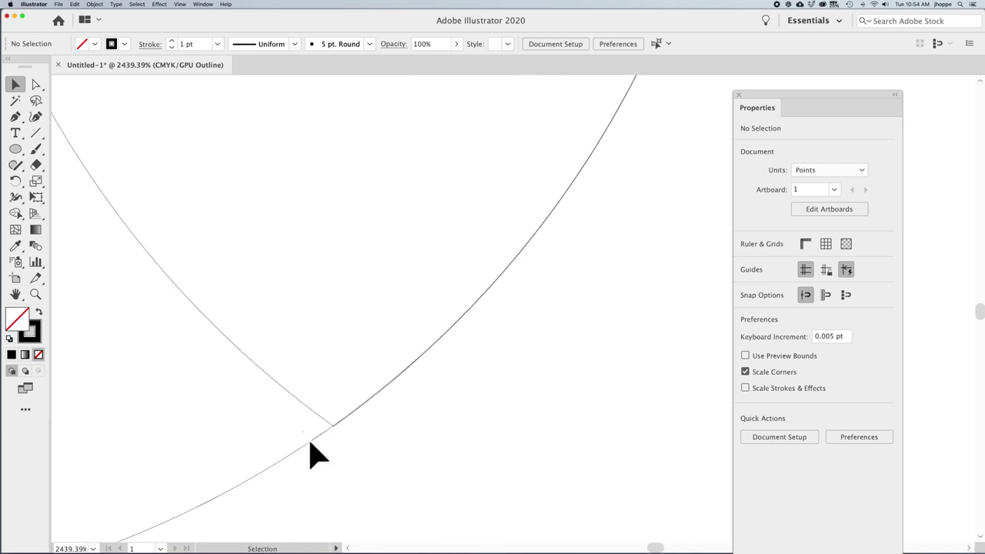
pyautogui.click(310, 445)
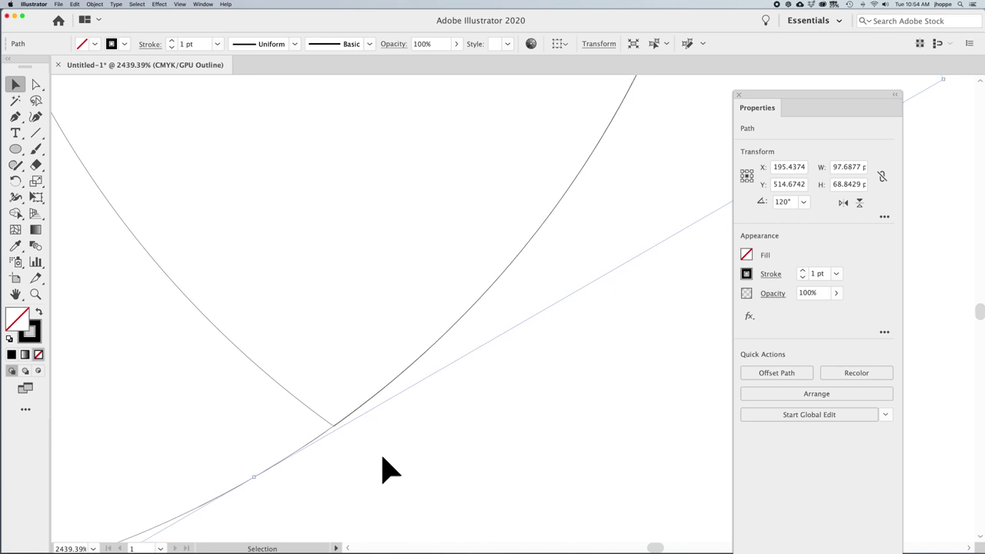
pyautogui.moveTo(571, 365)
pyautogui.mouseDown()
pyautogui.moveTo(479, 541)
pyautogui.moveTo(576, 398)
pyautogui.moveTo(620, 292)
pyautogui.moveTo(583, 359)
pyautogui.mouseUp()
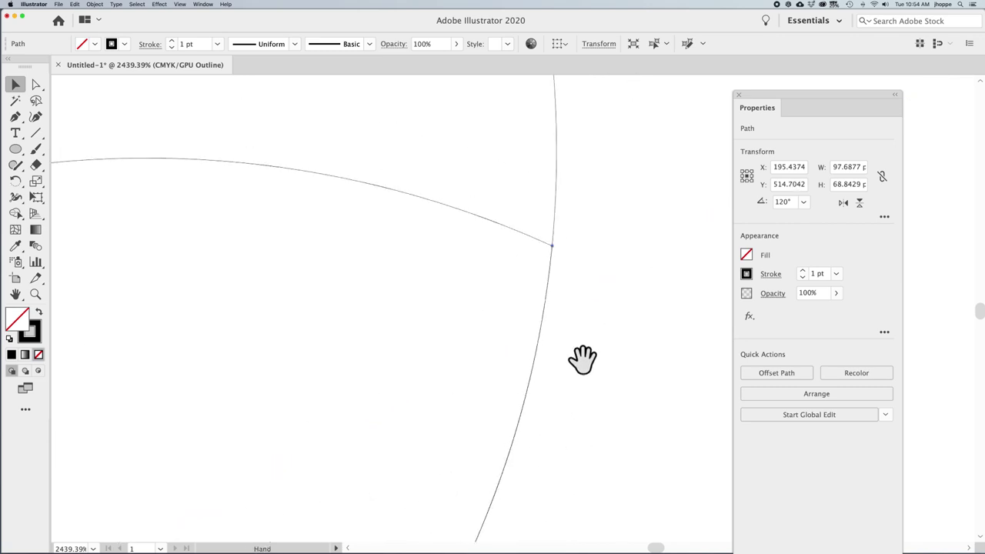
pyautogui.click(618, 325)
# Step: Check the Keyboard Increment setting in the General preferences
pyautogui.click(35, 5)
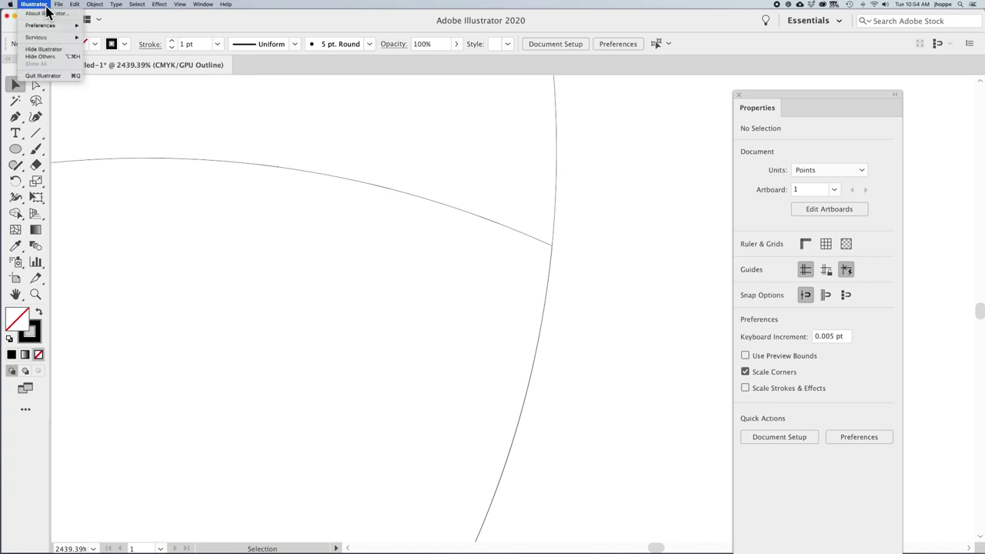
pyautogui.moveTo(79, 25)
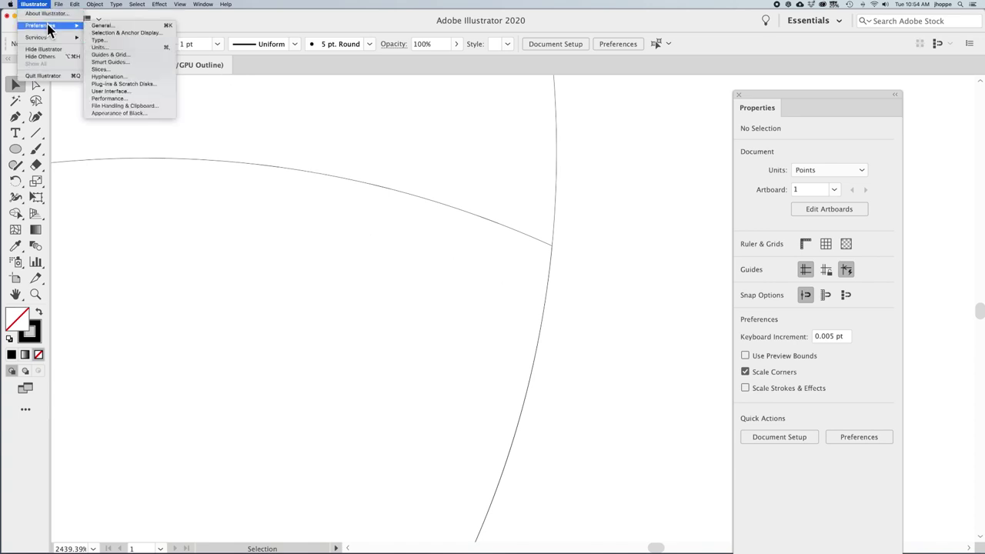
pyautogui.click(101, 27)
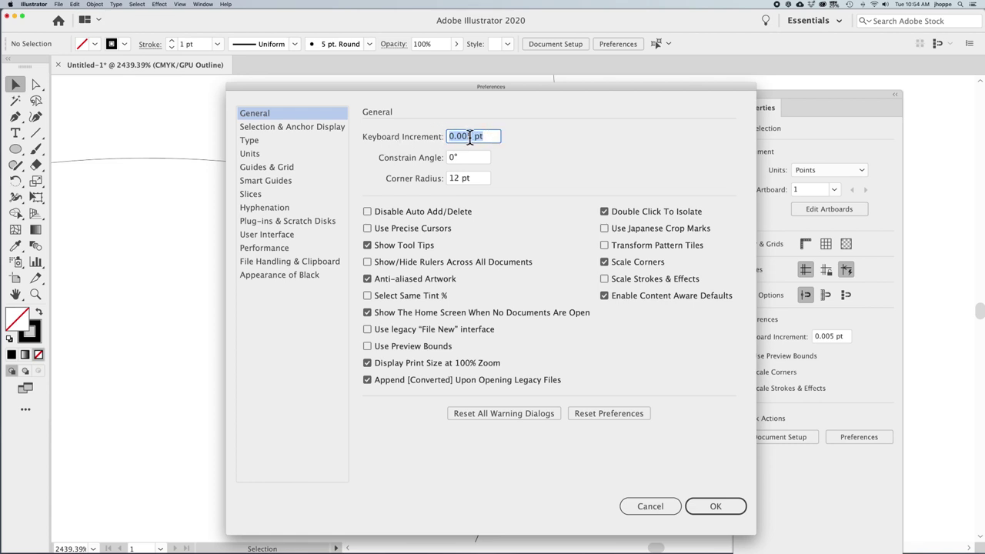
pyautogui.click(716, 506)
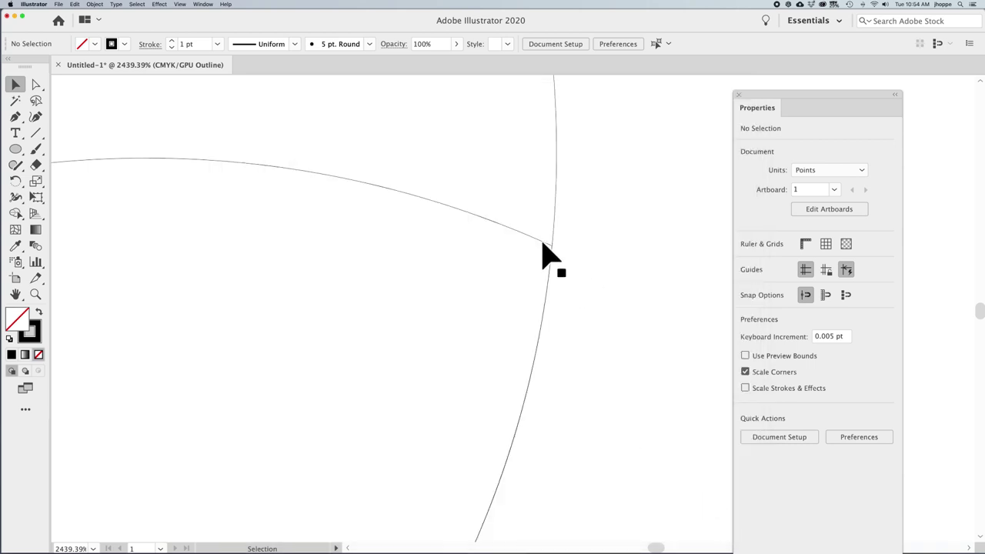
# Step: Duplicate the rotated lens and set the copy's rotation to 240°
pyautogui.click(563, 259)
pyautogui.press('Delete')
pyautogui.press('super+0')
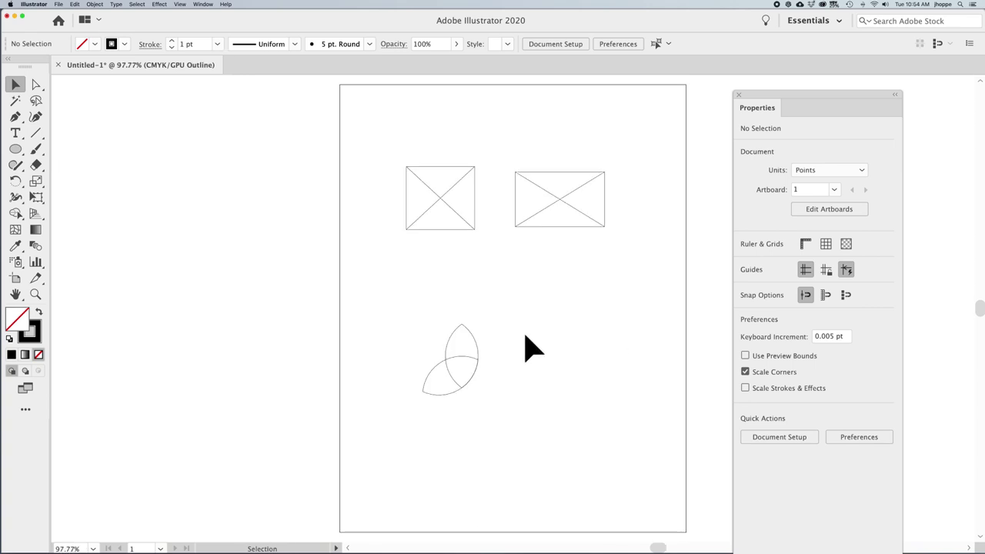
pyautogui.click(452, 399)
pyautogui.press('super+c')
pyautogui.press('super+v')
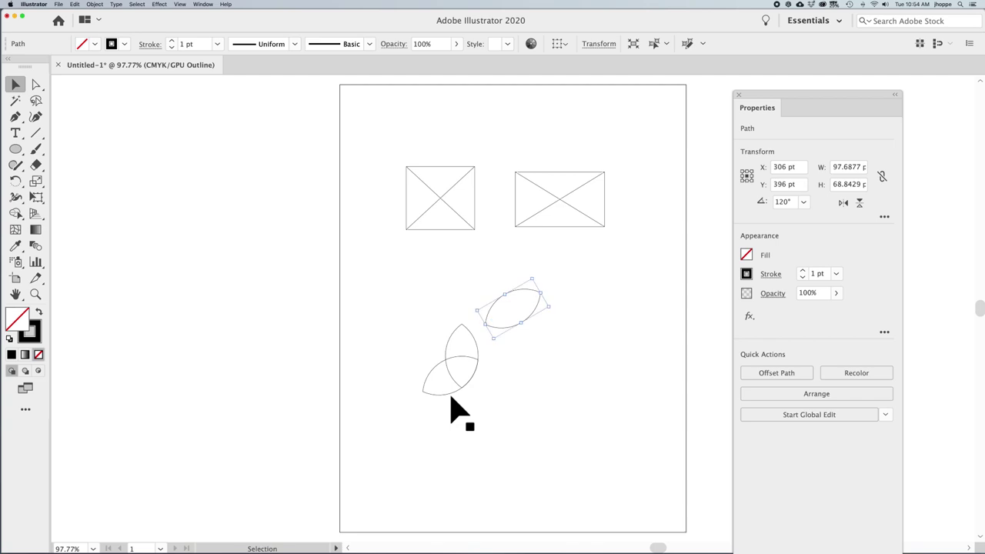
pyautogui.click(776, 201)
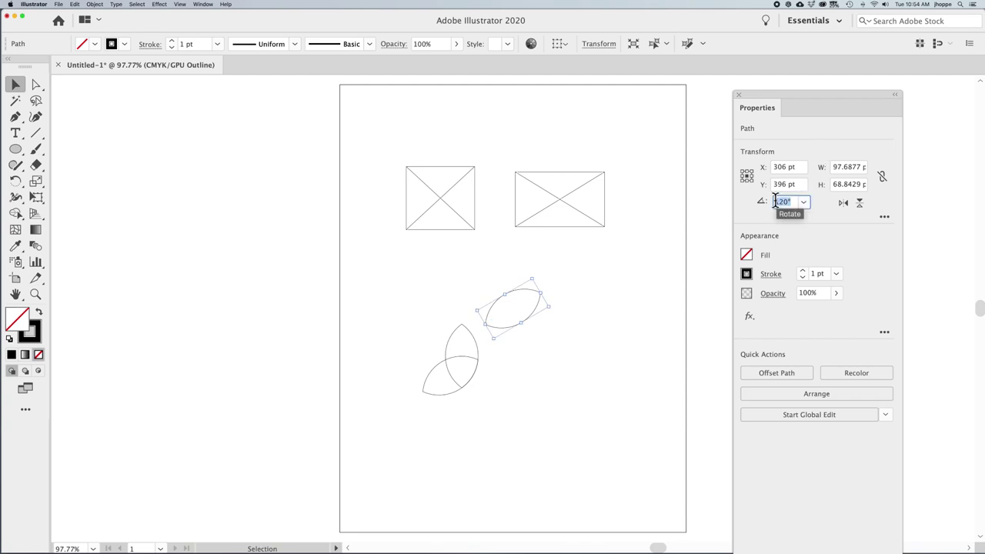
pyautogui.write('140')
pyautogui.press('Return')
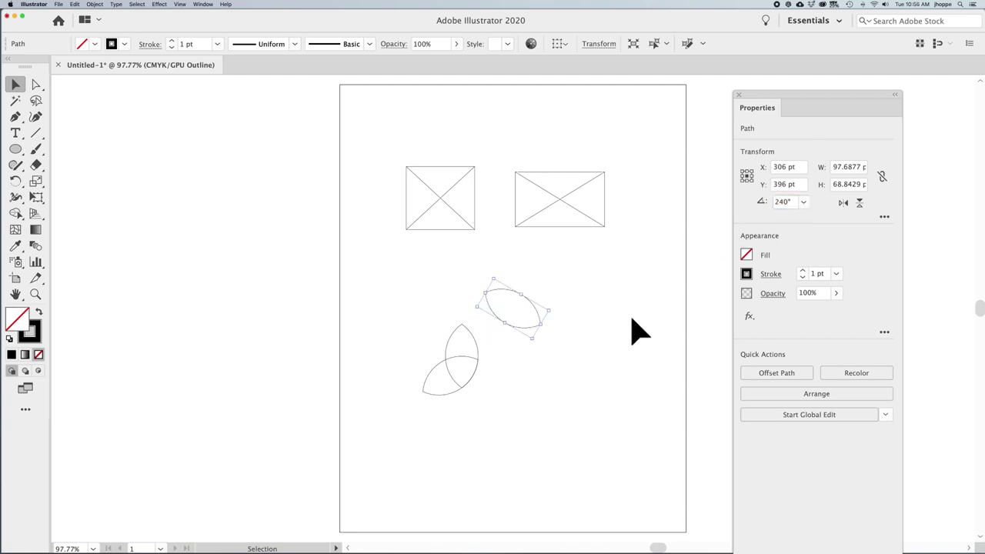
# Step: Move the 240° lens onto the other two so it forms the knot's lower-right lobe
pyautogui.click(638, 331)
pyautogui.click(473, 340)
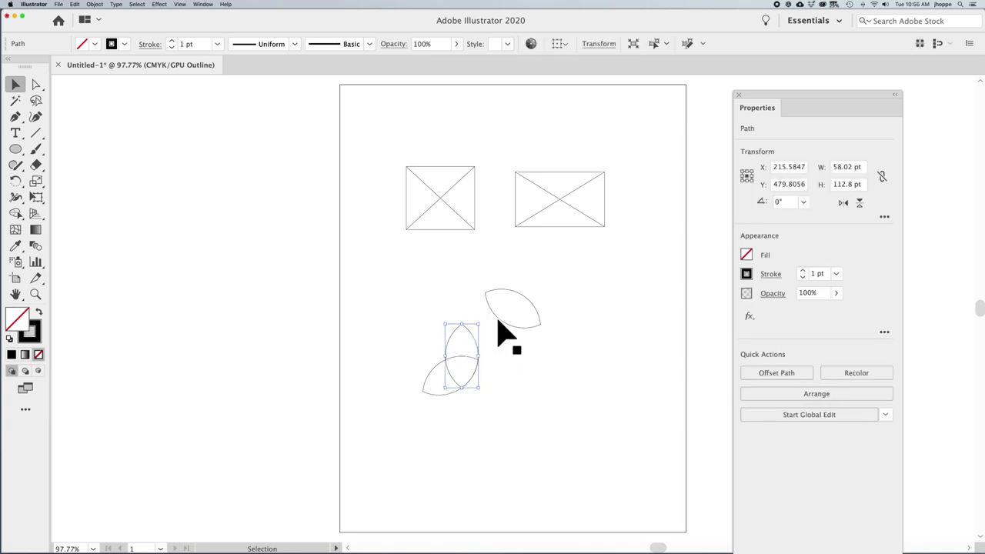
pyautogui.moveTo(499, 323); pyautogui.dragTo(457, 392)
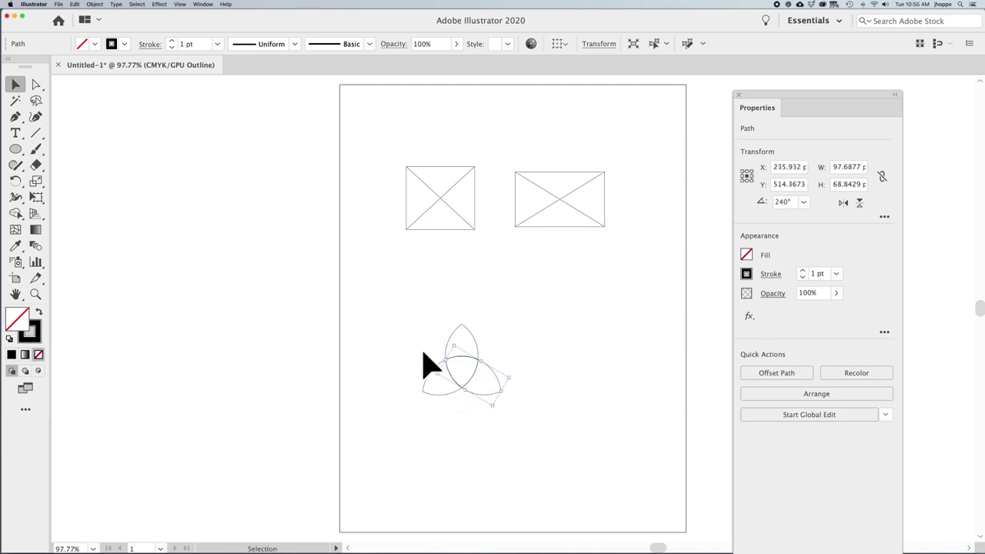
# Step: Nudge the 240° lens left and down until its tip and edges coincide with the other lenses' curves, then return to Preview mode
pyautogui.moveTo(256, 242); pyautogui.dragTo(325, 261)
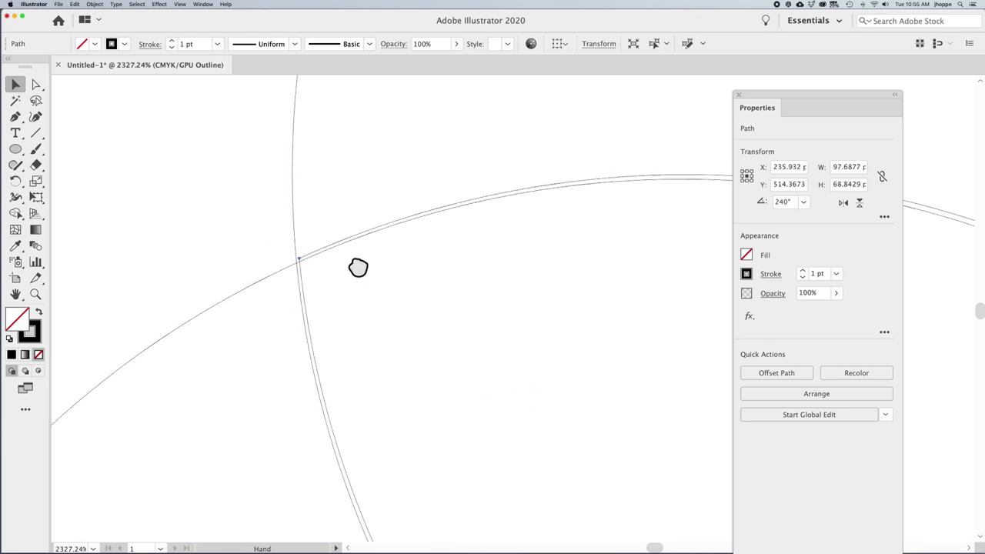
pyautogui.press('Down')
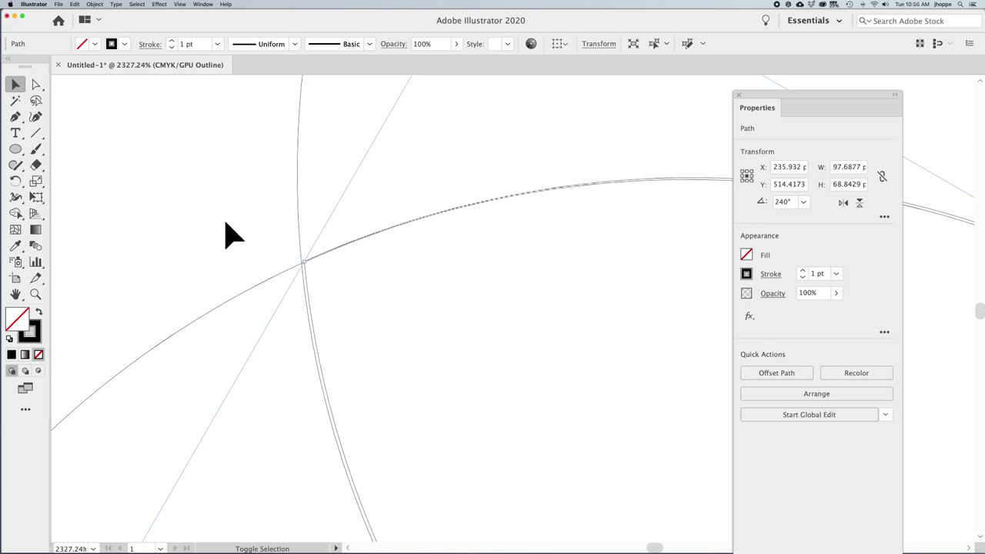
pyautogui.press('Left')
pyautogui.press('Down')
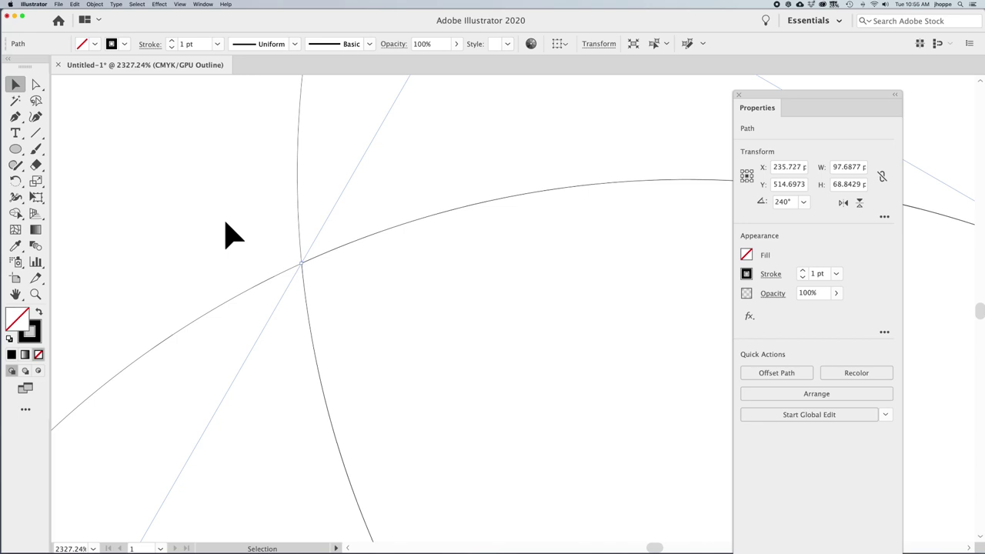
pyautogui.click(231, 235)
pyautogui.press('super+0')
pyautogui.press('super+y')
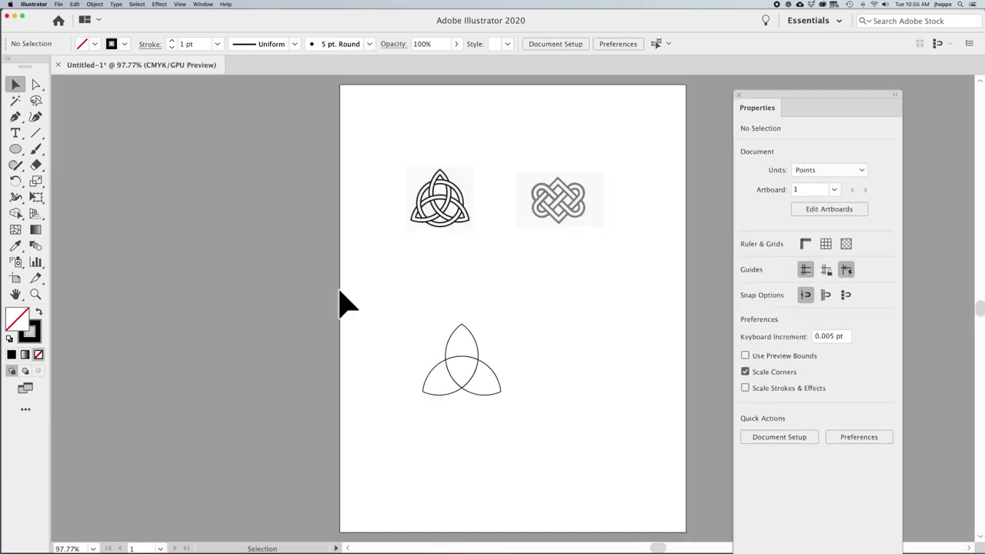
# Step: Select all three lenses and set their stroke weight to 8 pt
pyautogui.press('super+equal')
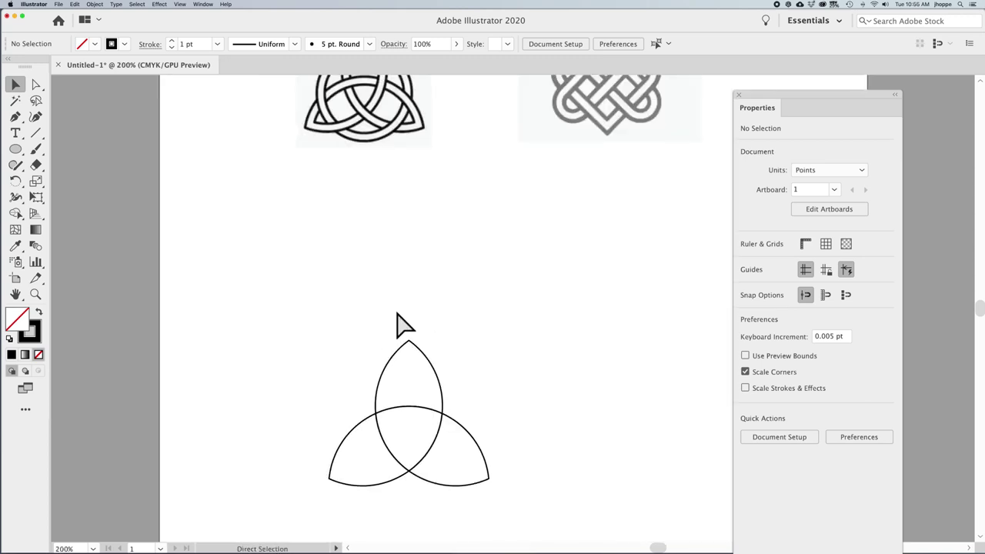
pyautogui.press('super+equal')
pyautogui.moveTo(459, 326); pyautogui.dragTo(570, 158)
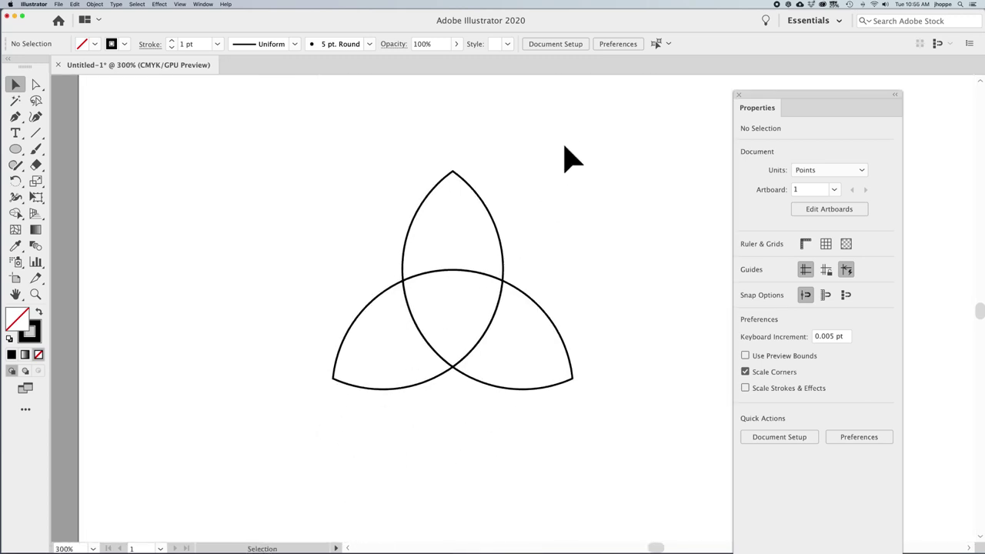
pyautogui.moveTo(316, 214); pyautogui.dragTo(579, 396)
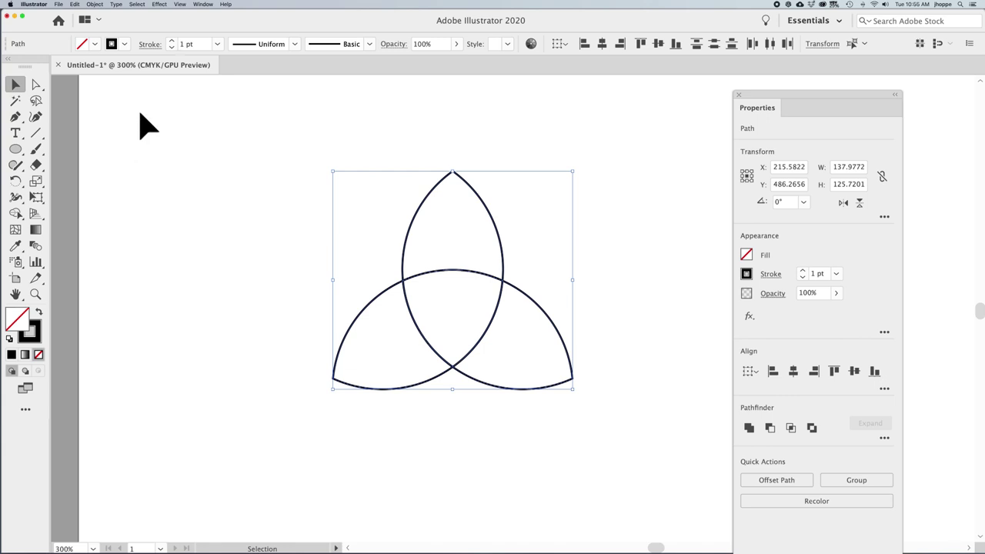
pyautogui.click(172, 41)
pyautogui.click(171, 41)
pyautogui.click(171, 41)
pyautogui.click(172, 41)
pyautogui.click(172, 40)
pyautogui.click(171, 41)
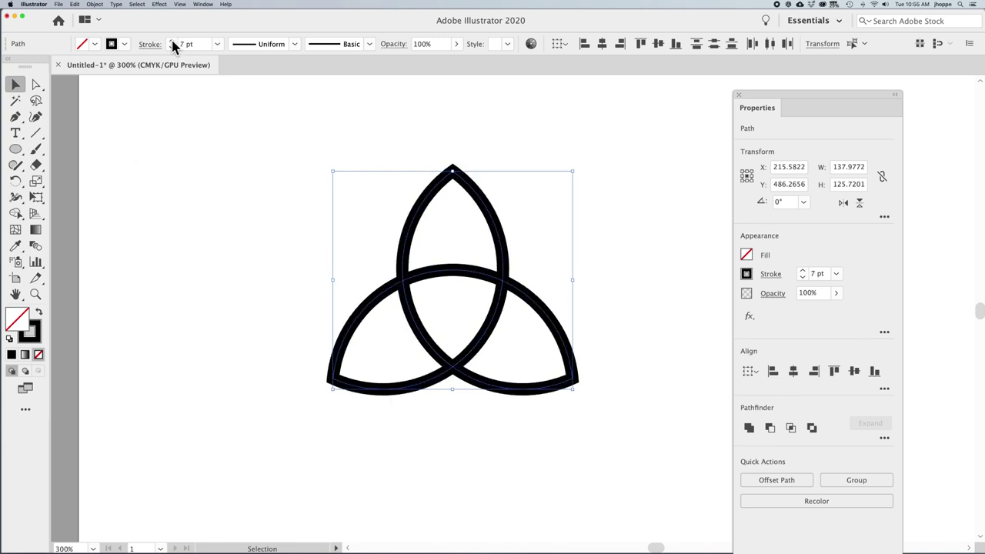
pyautogui.click(172, 41)
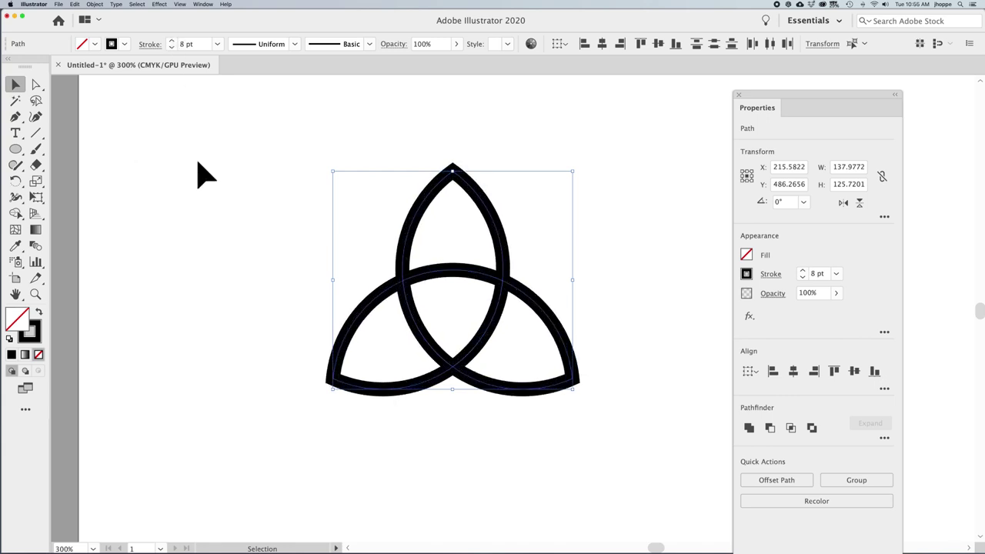
# Step: Convert the three lenses' thick strokes into filled shapes with Outline Stroke
pyautogui.click(95, 4)
pyautogui.moveTo(101, 179)
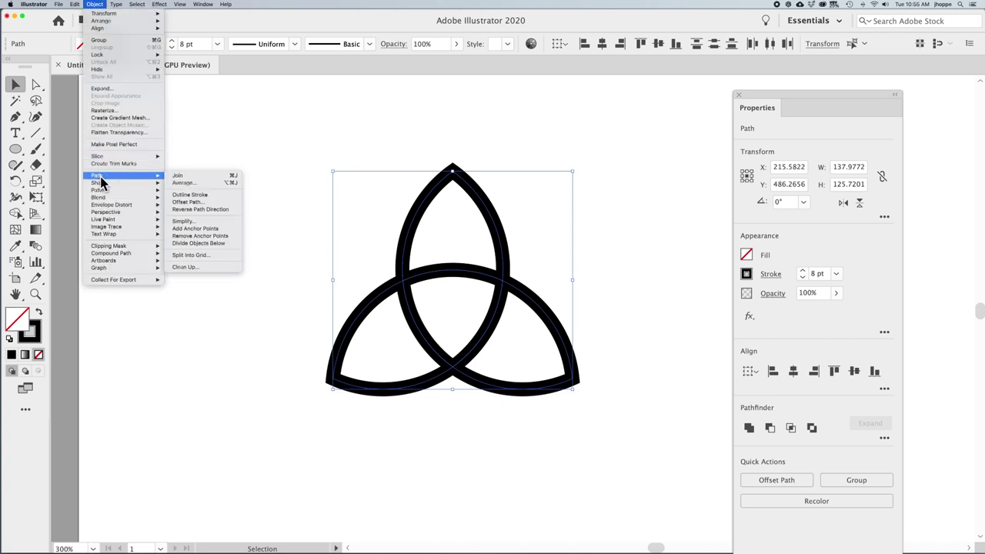
pyautogui.click(191, 194)
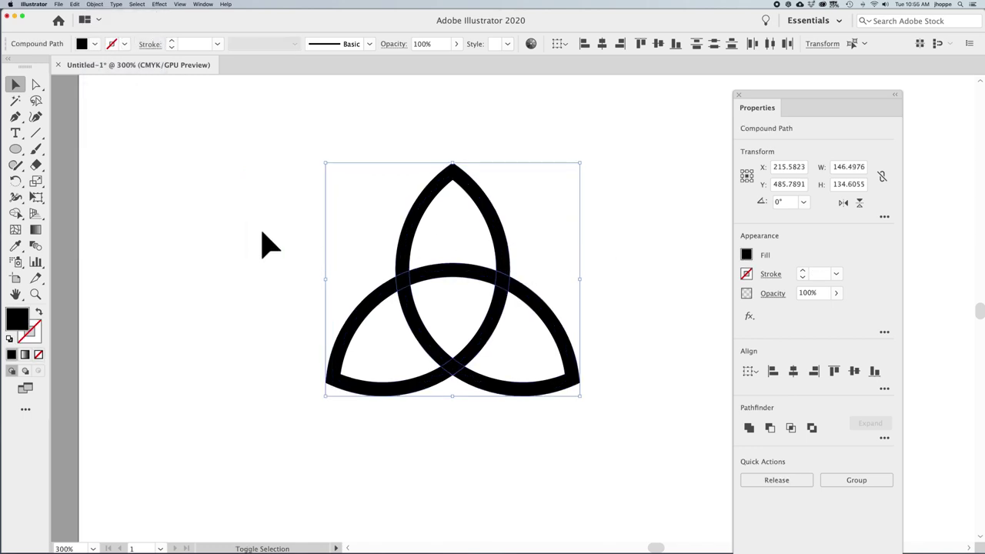
# Step: Swap fill and stroke on the outlined lenses so they have no fill, and set the black stroke to 3 pt
pyautogui.hotkey('shift', 'x')
pyautogui.click(40, 311)
pyautogui.click(40, 312)
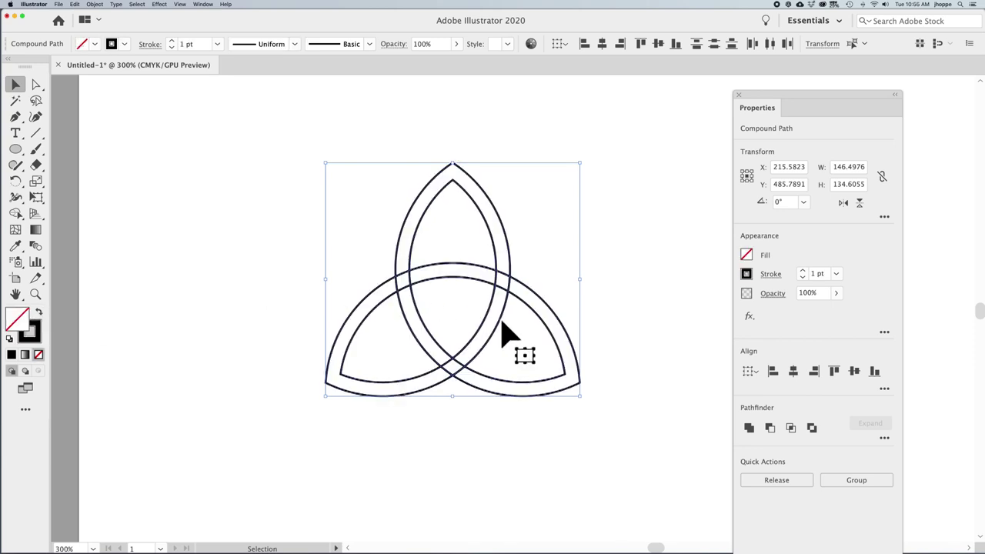
pyautogui.click(170, 40)
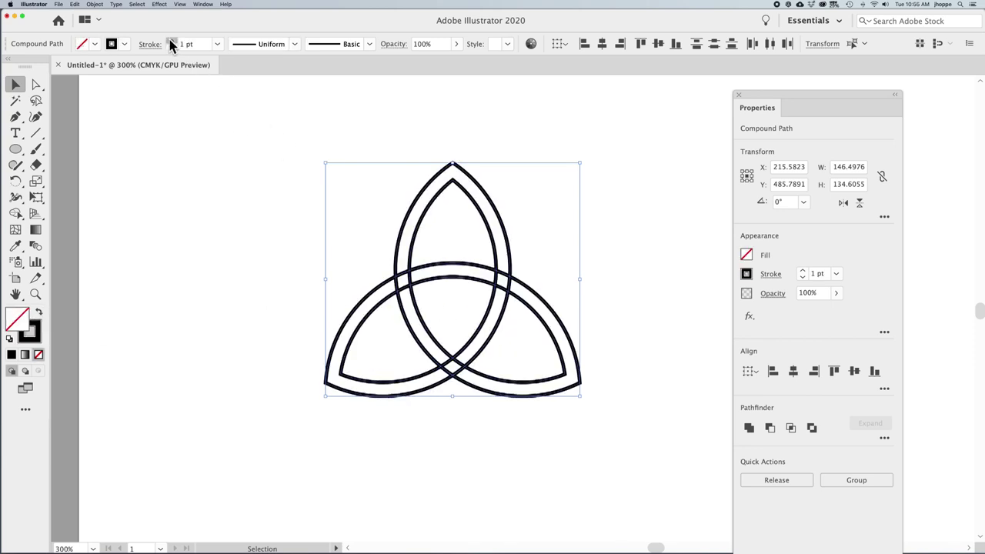
pyautogui.click(170, 40)
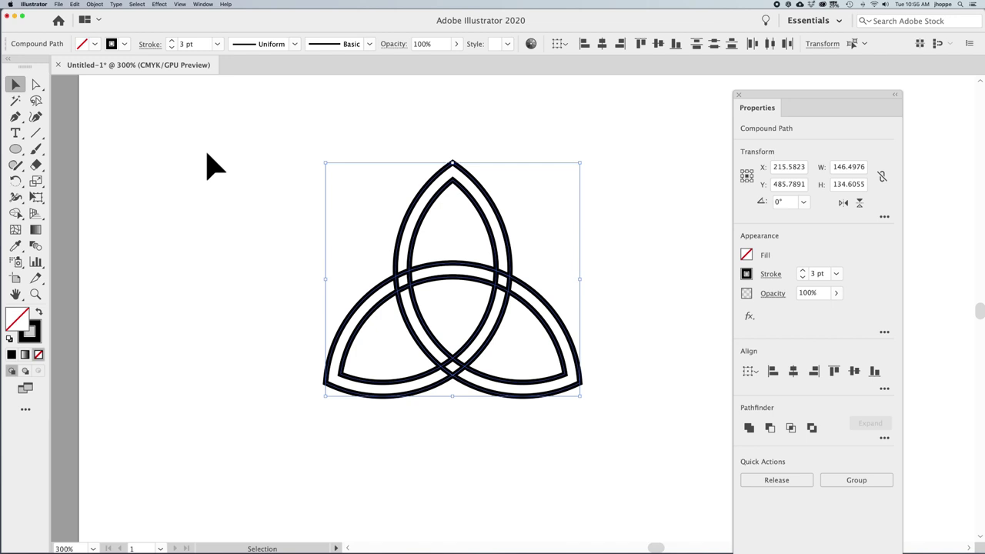
# Step: With Shape Builder, merge one band through each of the knot's three crossings so the bands weave over and under, then deselect
pyautogui.click(208, 154)
pyautogui.moveTo(220, 158); pyautogui.dragTo(653, 432)
pyautogui.hotkey('shift', 'm')
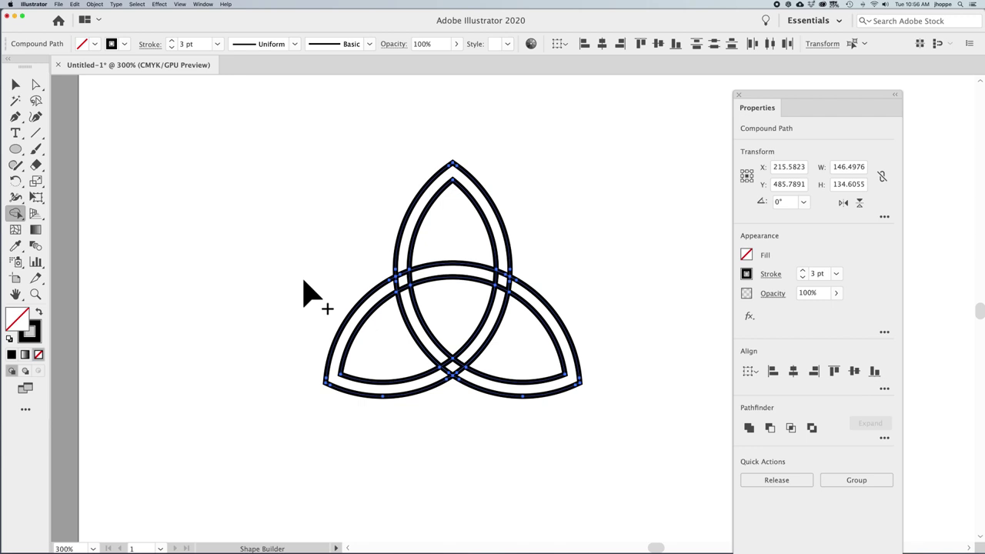
pyautogui.moveTo(410, 304); pyautogui.dragTo(405, 270)
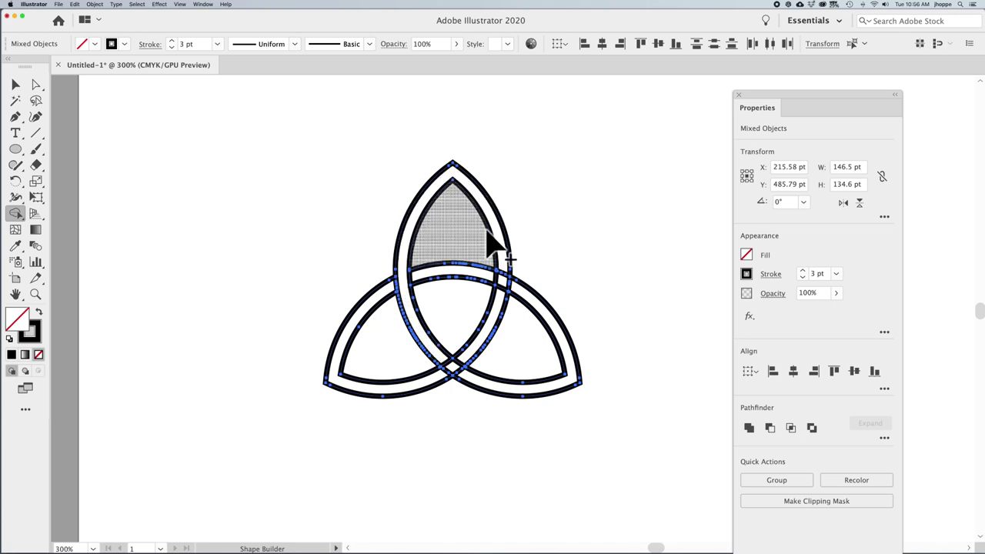
pyautogui.moveTo(492, 289); pyautogui.dragTo(523, 301)
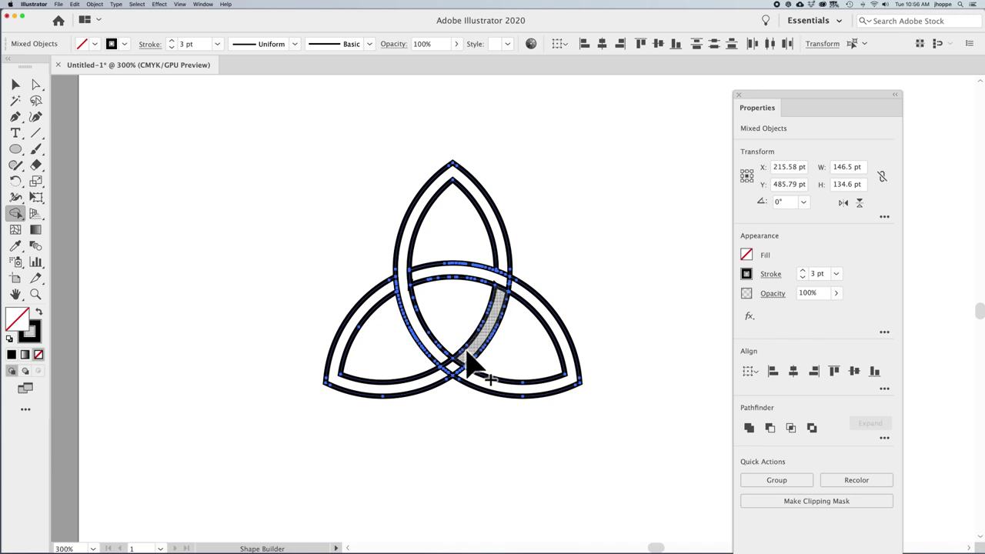
pyautogui.moveTo(467, 363); pyautogui.dragTo(444, 377)
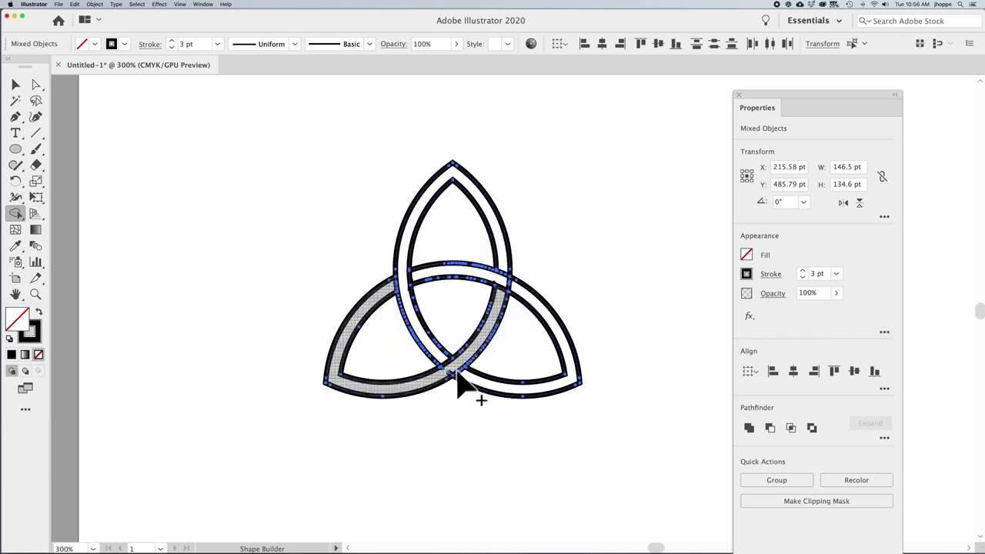
pyautogui.click(15, 84)
pyautogui.click(215, 154)
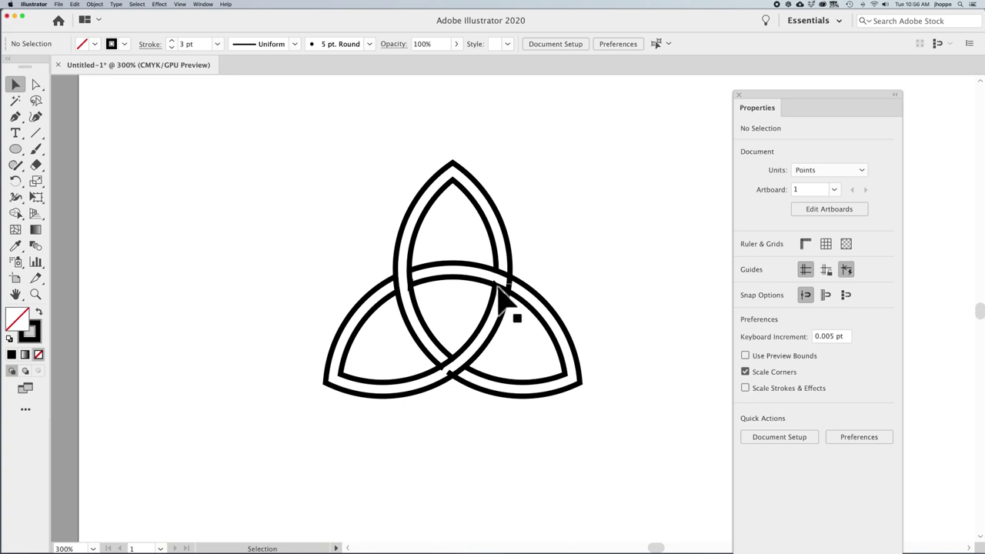
# Step: Examine the knot's upper-right crossing in Outline mode for leftover path fragments
pyautogui.press('super+y')
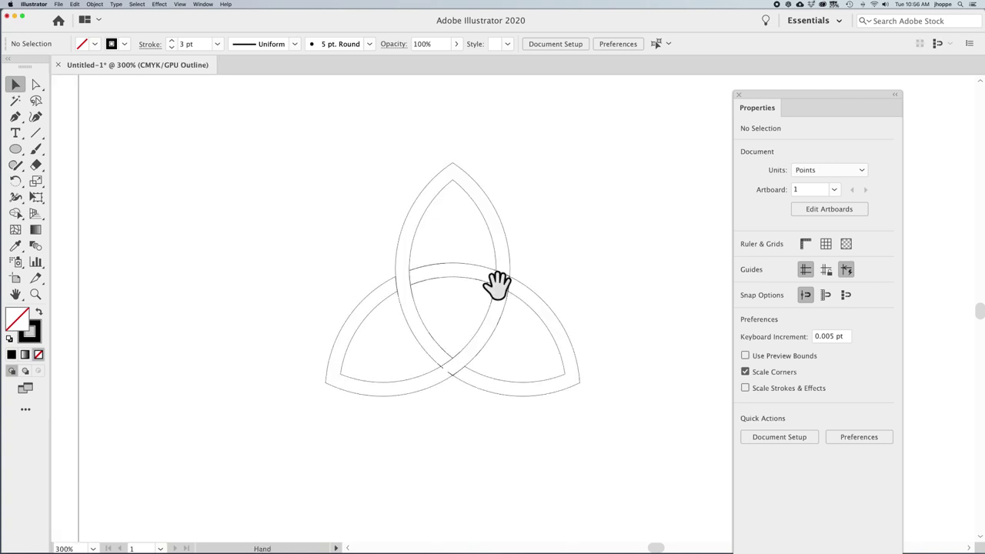
pyautogui.moveTo(473, 251); pyautogui.dragTo(513, 259)
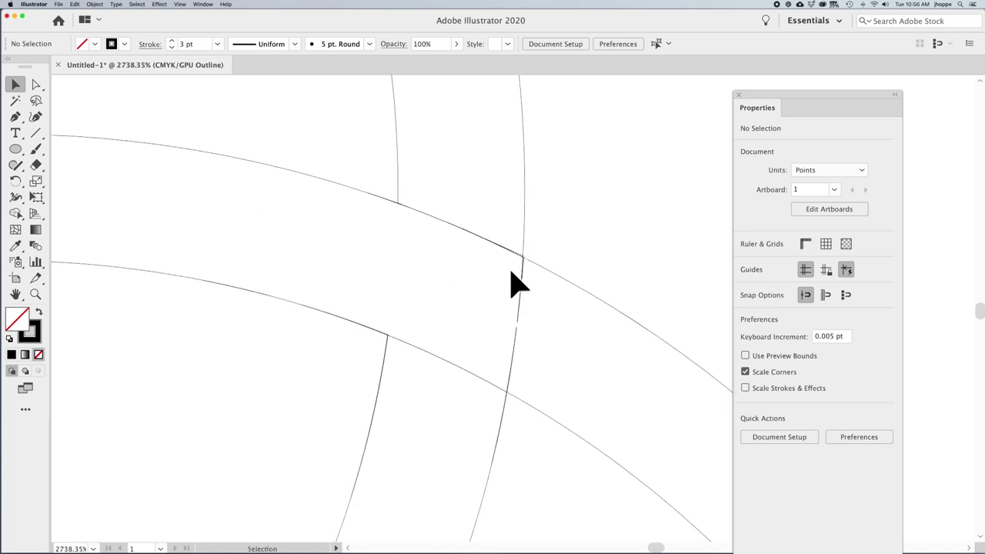
pyautogui.click(521, 316)
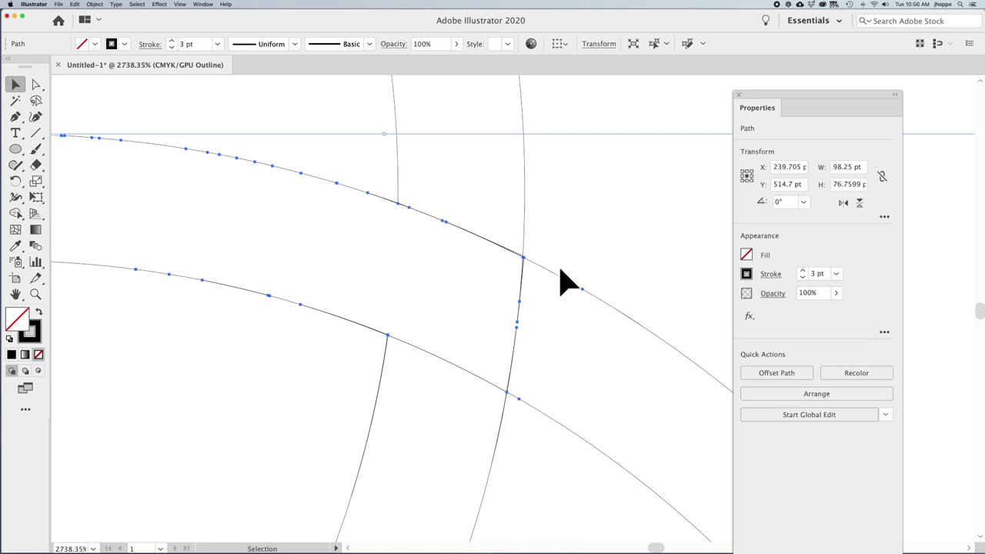
pyautogui.click(578, 243)
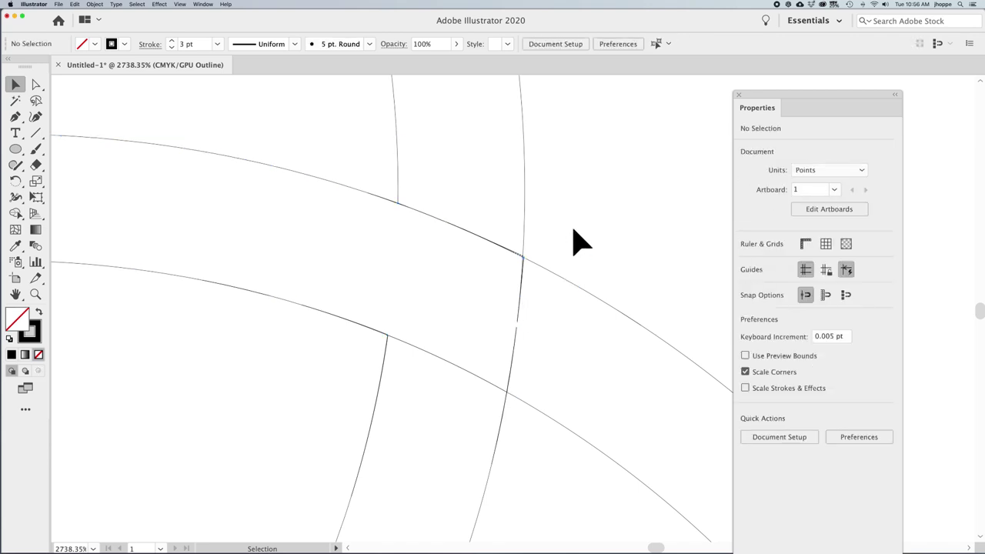
# Step: Select the whole knot, remove the stray path fragments at the crossings with Shape Builder, and return to Preview mode
pyautogui.press('super+0')
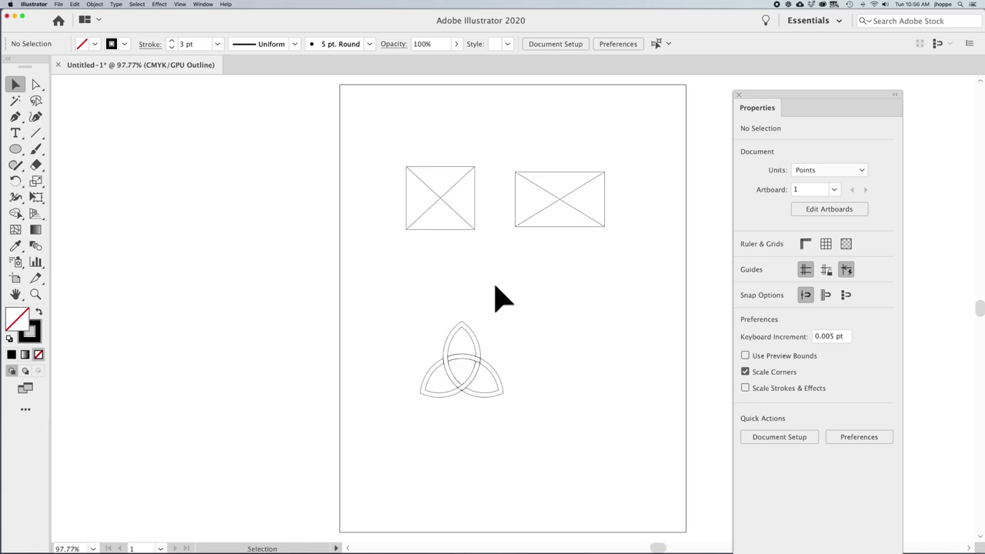
pyautogui.moveTo(435, 324); pyautogui.dragTo(502, 407)
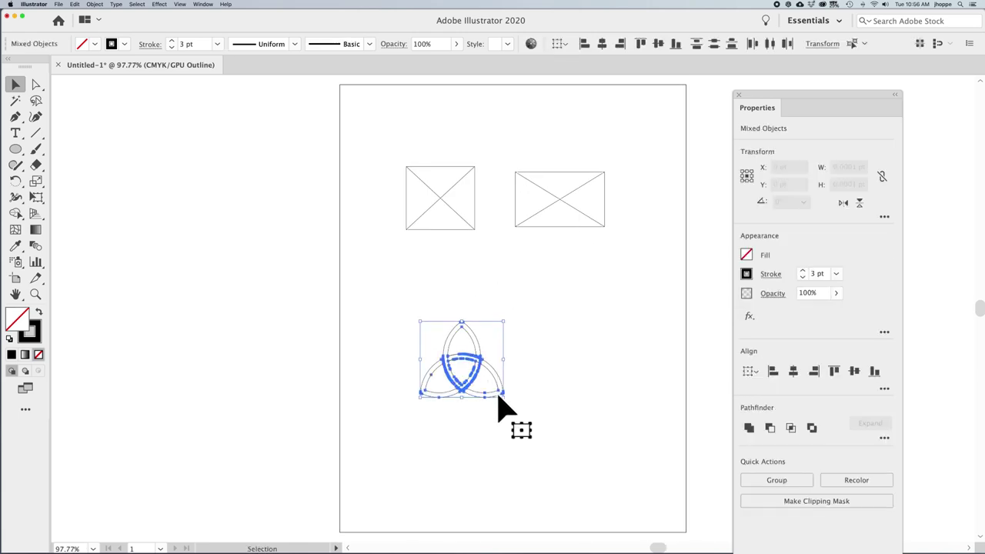
pyautogui.press('super+equal')
pyautogui.press('super+equal')
pyautogui.press('super+equal')
pyautogui.press('super+equal')
pyautogui.press('super+equal')
pyautogui.press('super+equal')
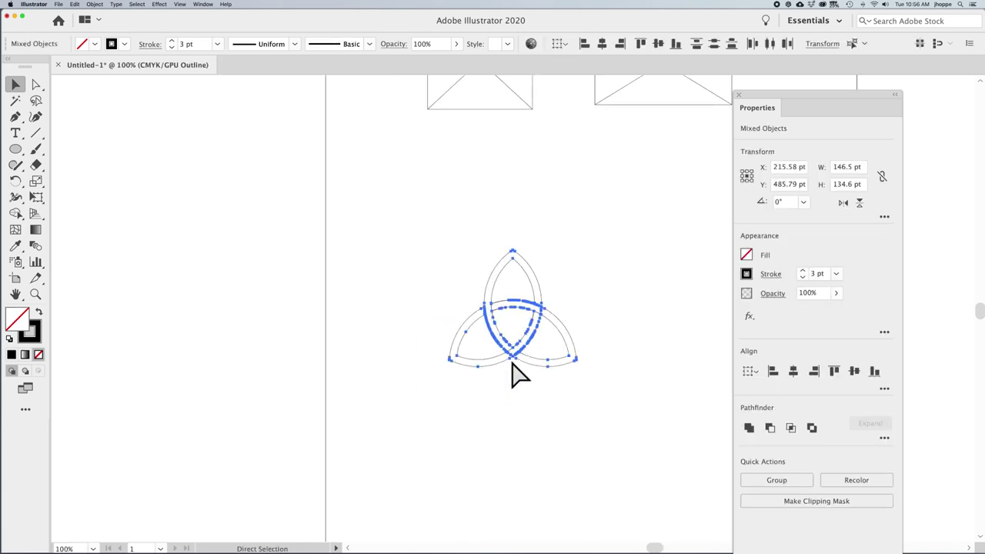
pyautogui.moveTo(549, 352); pyautogui.dragTo(445, 329)
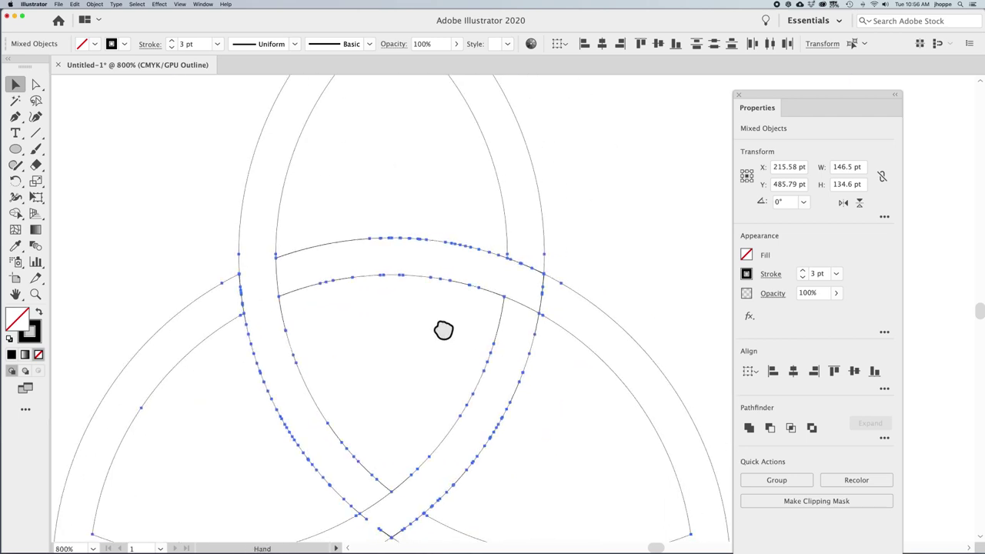
pyautogui.hotkey('shift', 'm')
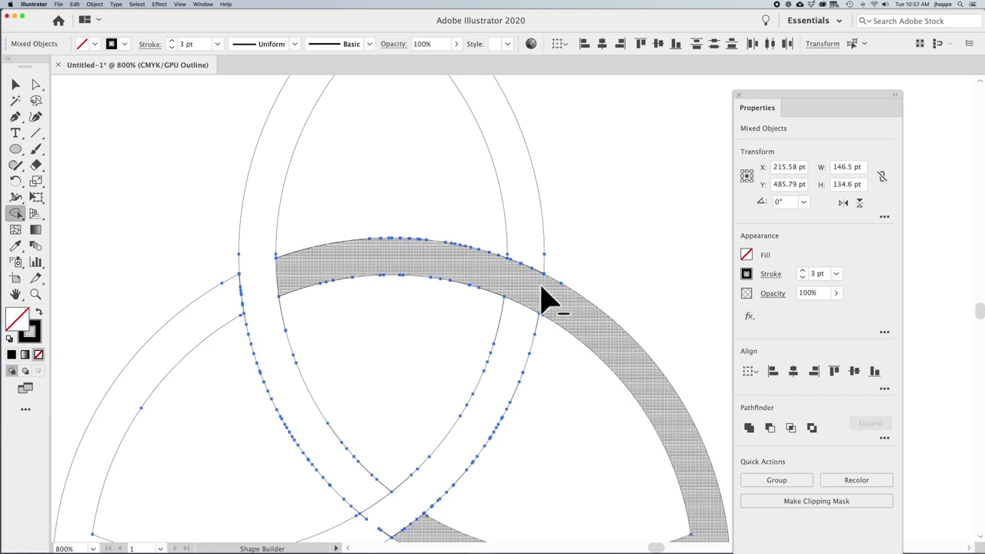
pyautogui.scroll(-5, 495, 469)
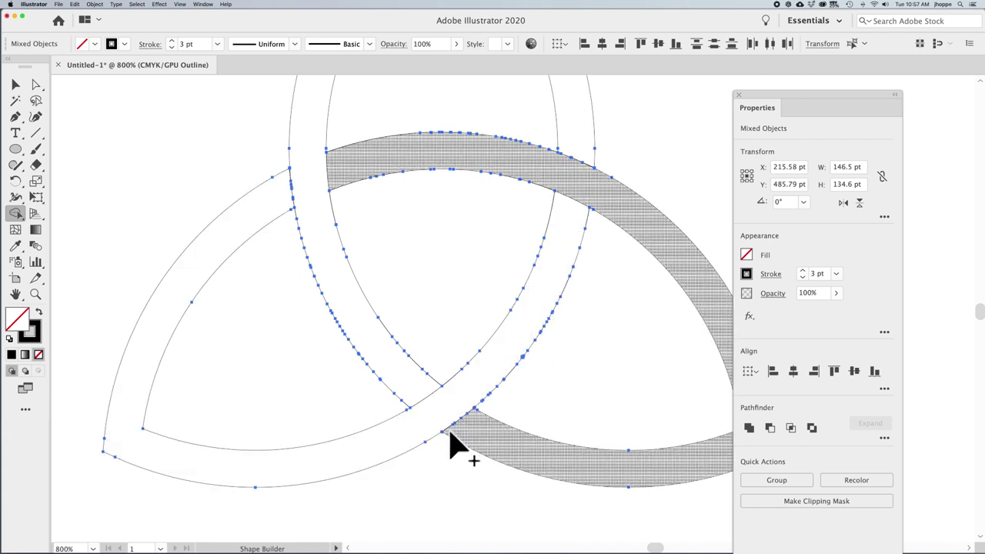
pyautogui.press('super+y')
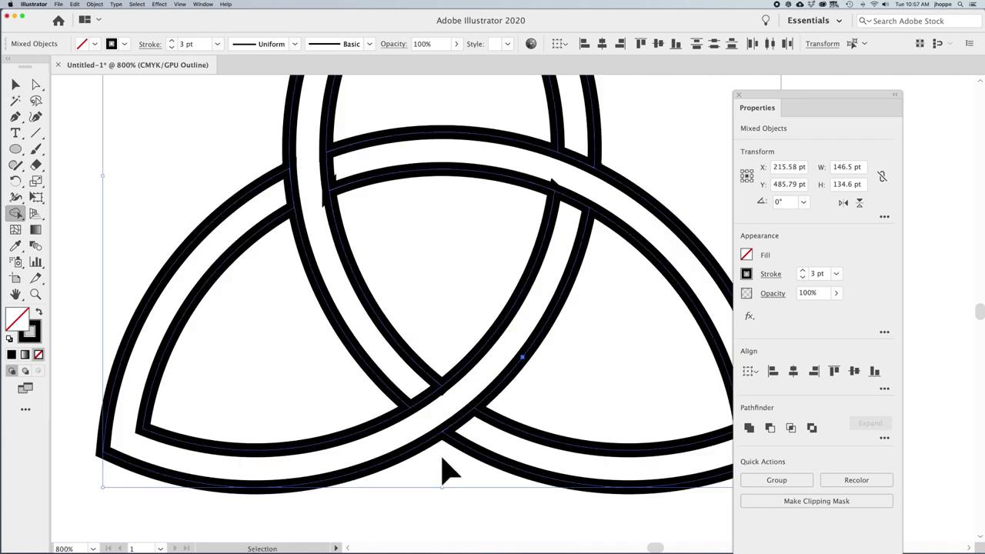
# Step: Select the whole knot and set its stroke corners to Round Join
pyautogui.click(12, 86)
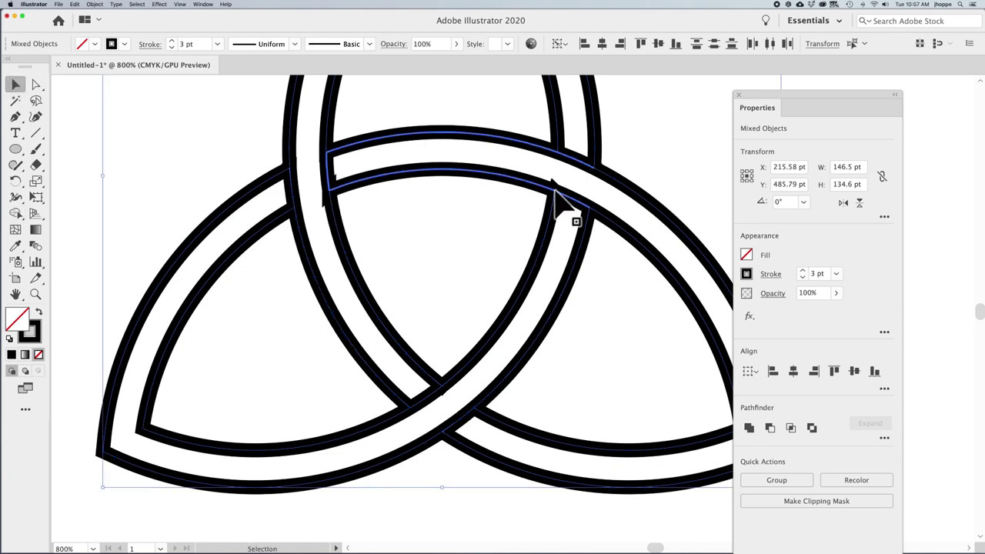
pyautogui.click(236, 162)
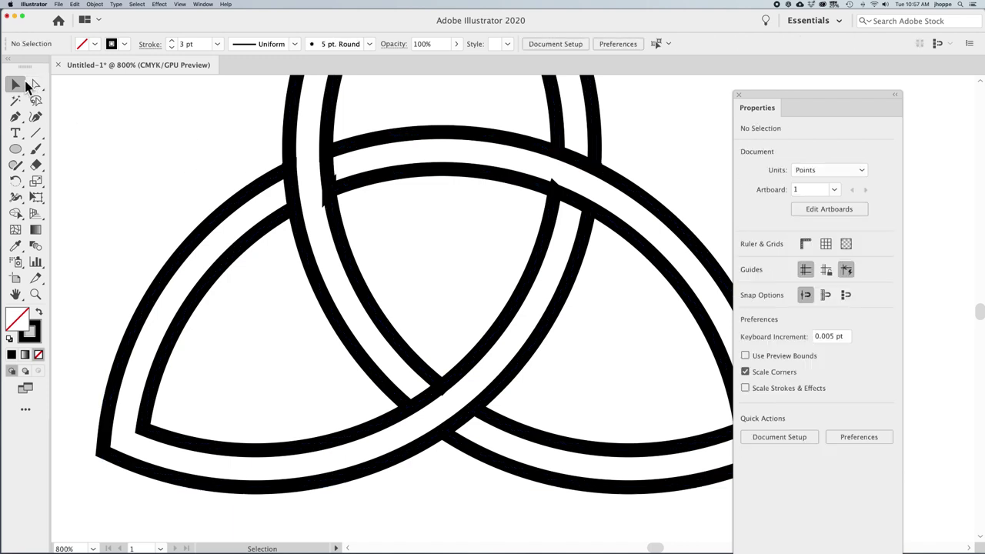
pyautogui.moveTo(205, 152); pyautogui.dragTo(649, 282)
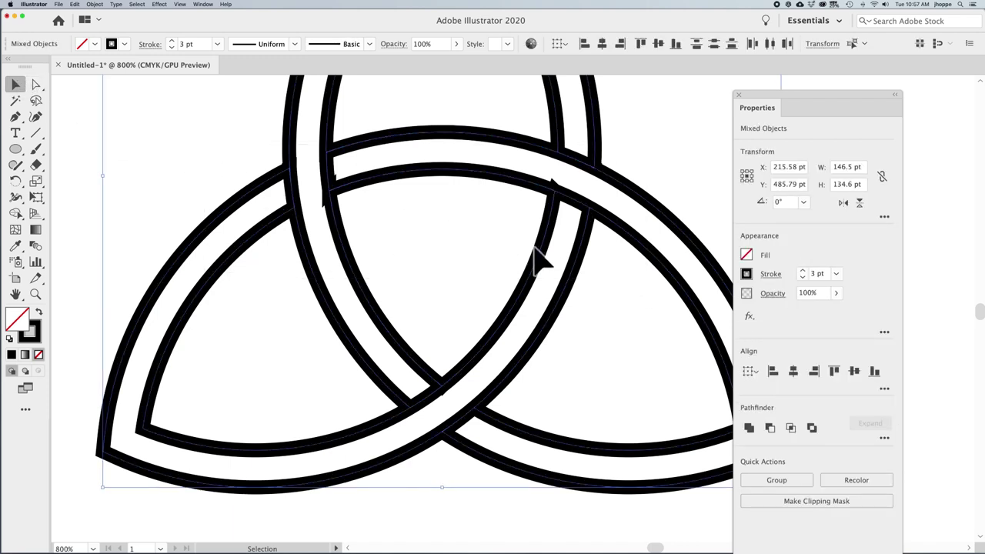
pyautogui.click(150, 44)
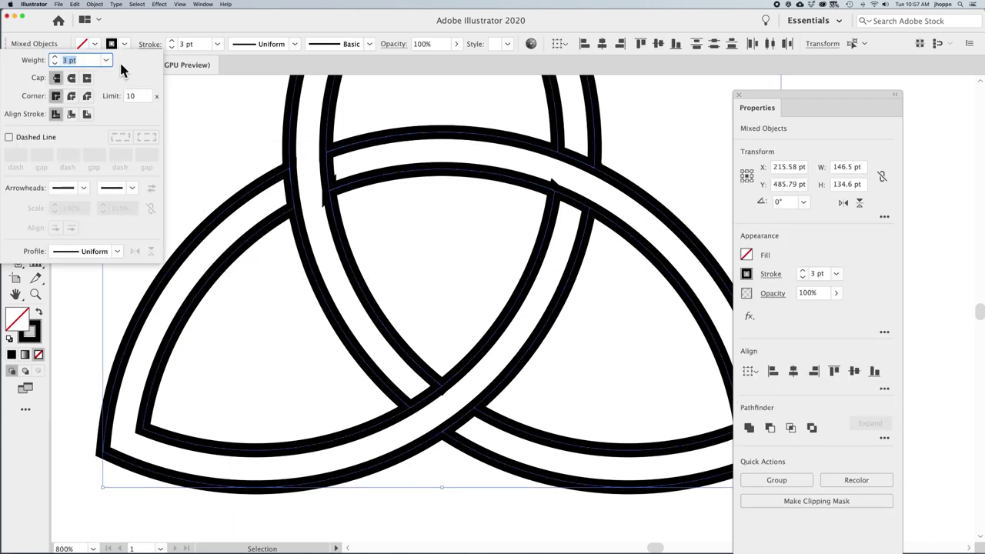
pyautogui.click(72, 97)
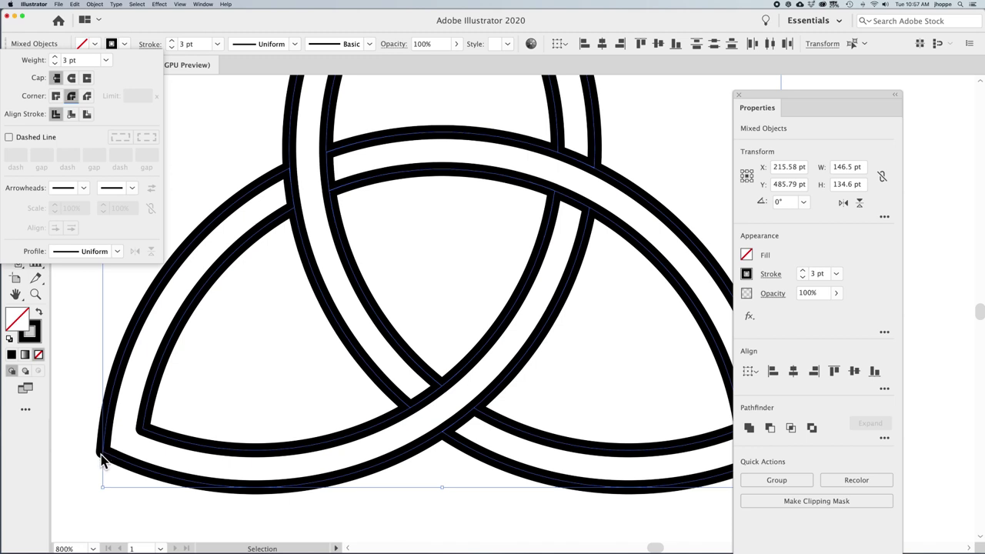
pyautogui.press('Escape')
pyautogui.press('a')
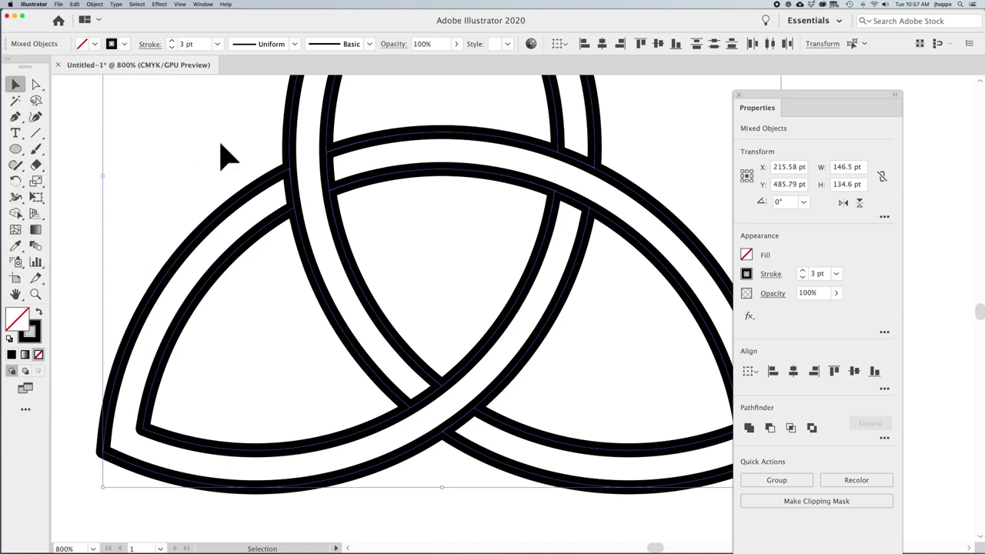
# Step: Draw a circle about 108 pt in diameter outward from the knot's center, with no fill and a 3 pt black stroke
pyautogui.press('super+minus')
pyautogui.press('super+minus')
pyautogui.press('super+minus')
pyautogui.press('v')
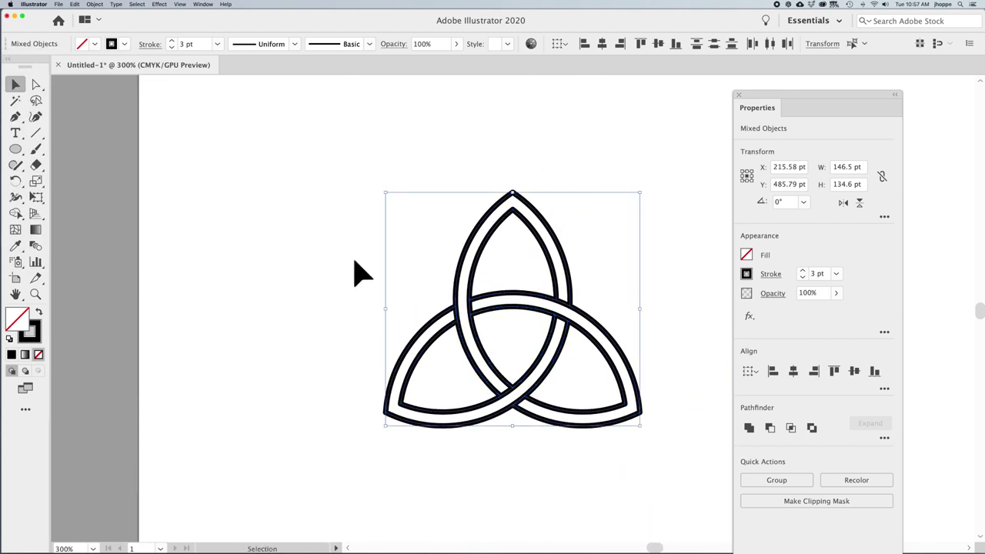
pyautogui.press('super+minus')
pyautogui.hscroll(3, 304, 292)
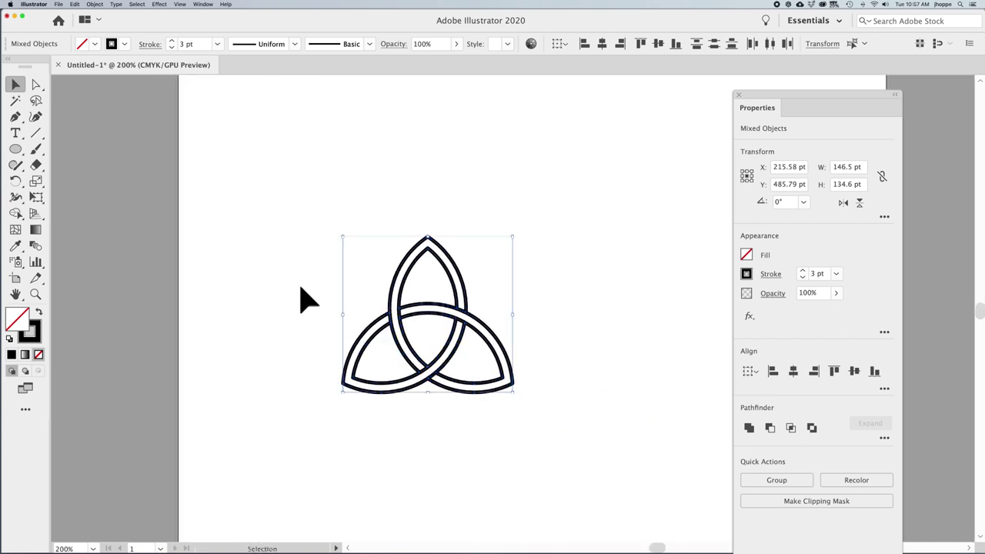
pyautogui.click(538, 335)
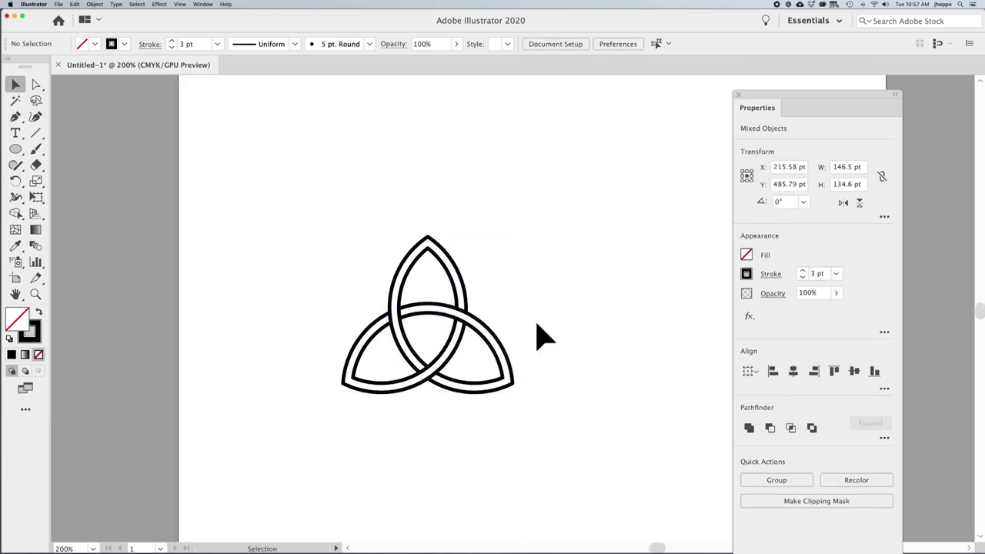
pyautogui.click(29, 154)
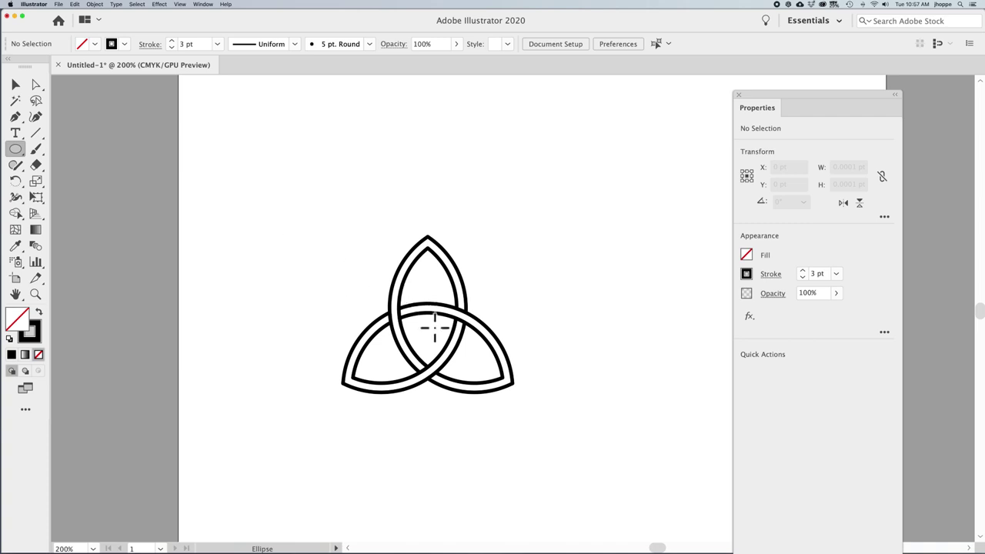
pyautogui.moveTo(428, 335); pyautogui.dragTo(491, 394)
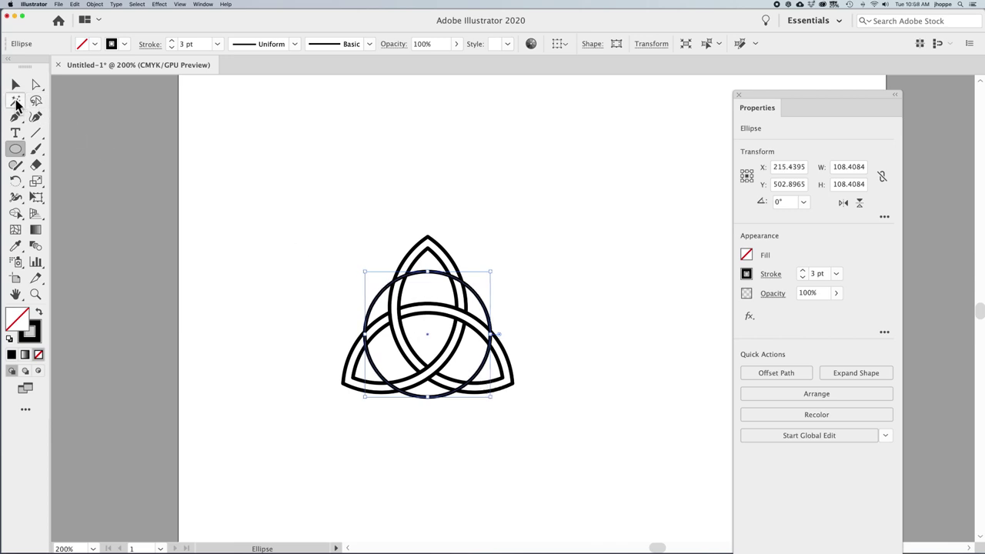
pyautogui.click(15, 86)
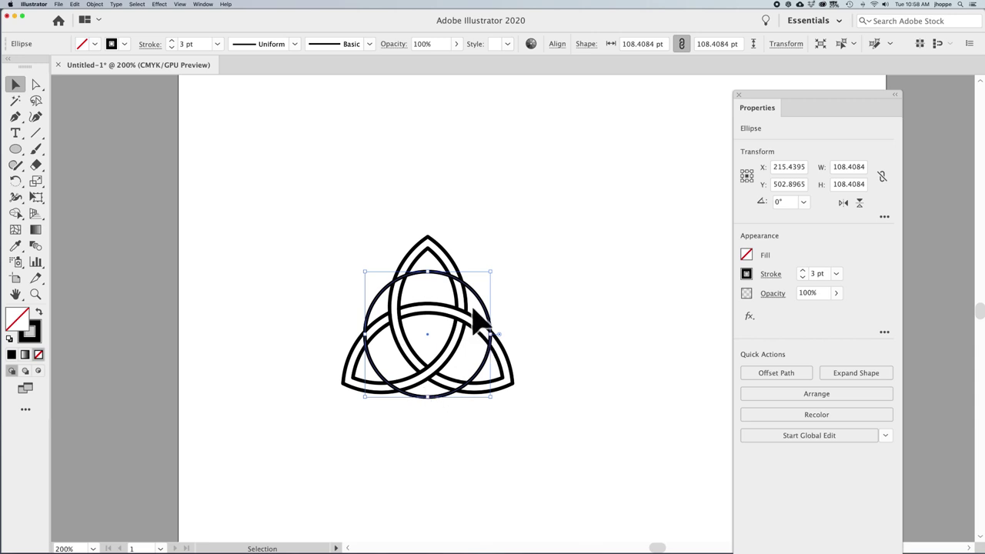
# Step: Set the circle's stroke to 8 pt and convert it to a filled ring with Outline Stroke
pyautogui.click(171, 42)
pyautogui.click(171, 41)
pyautogui.click(172, 42)
pyautogui.click(171, 41)
pyautogui.click(172, 42)
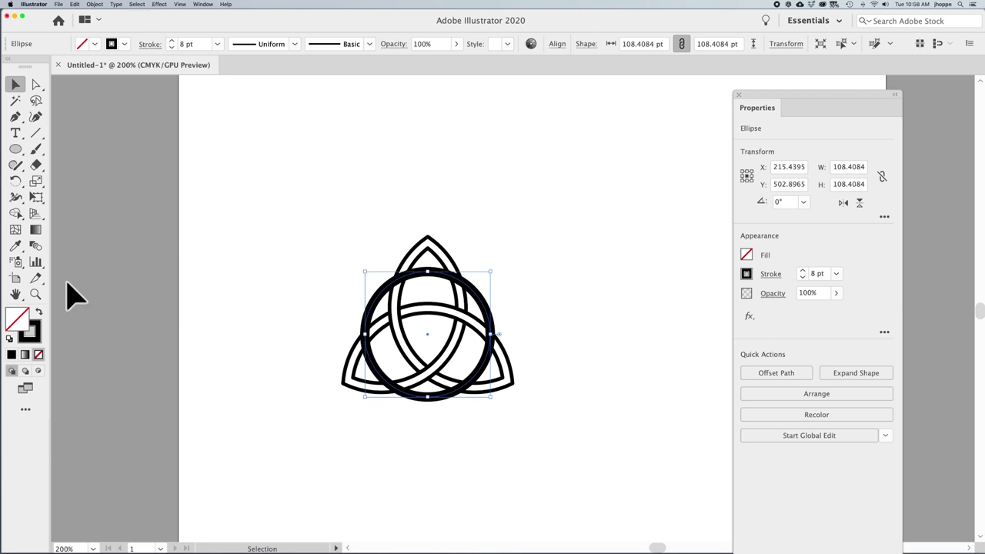
pyautogui.click(96, 3)
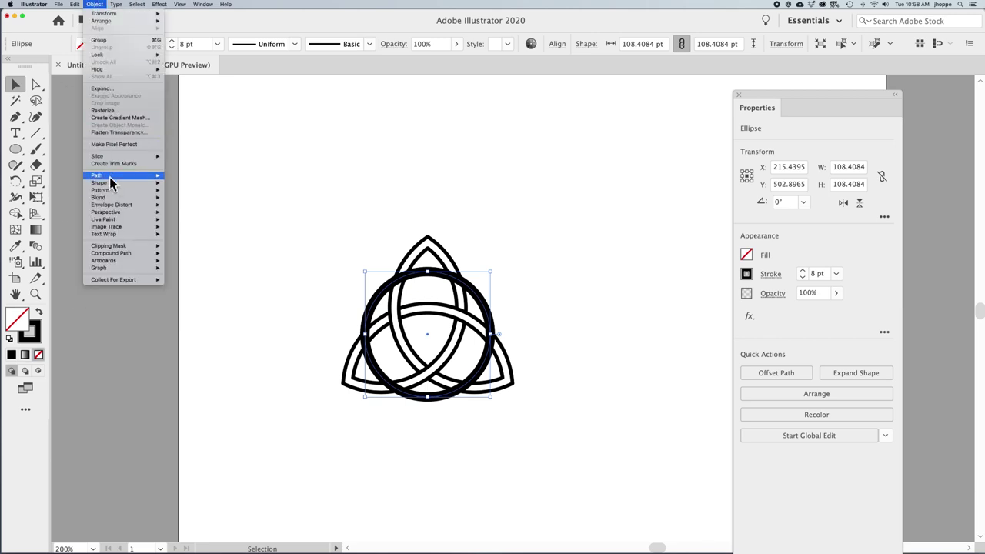
pyautogui.moveTo(109, 176)
pyautogui.click(191, 196)
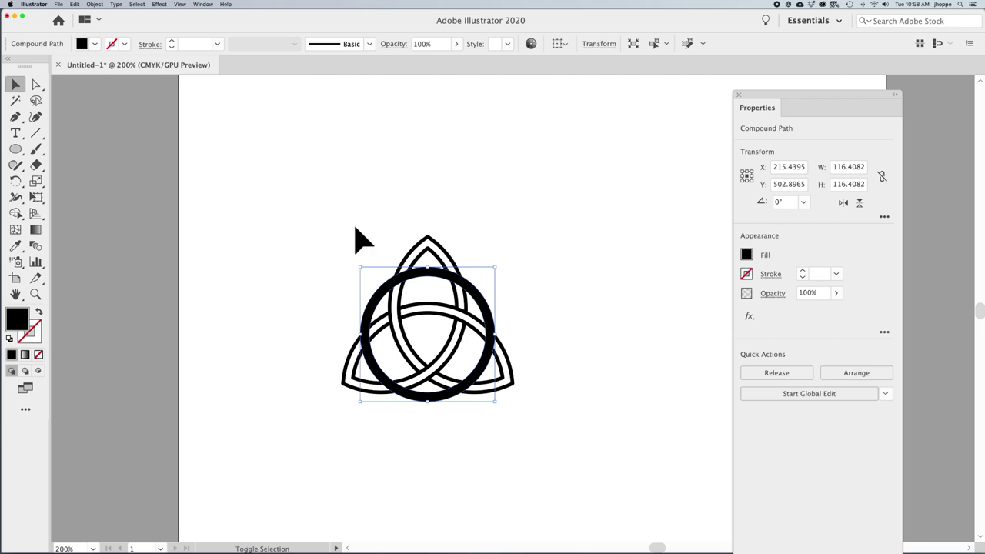
# Step: Swap the ring's fill and stroke so it has no fill, set the black stroke to 3 pt, and deselect
pyautogui.hotkey('shift', 'x')
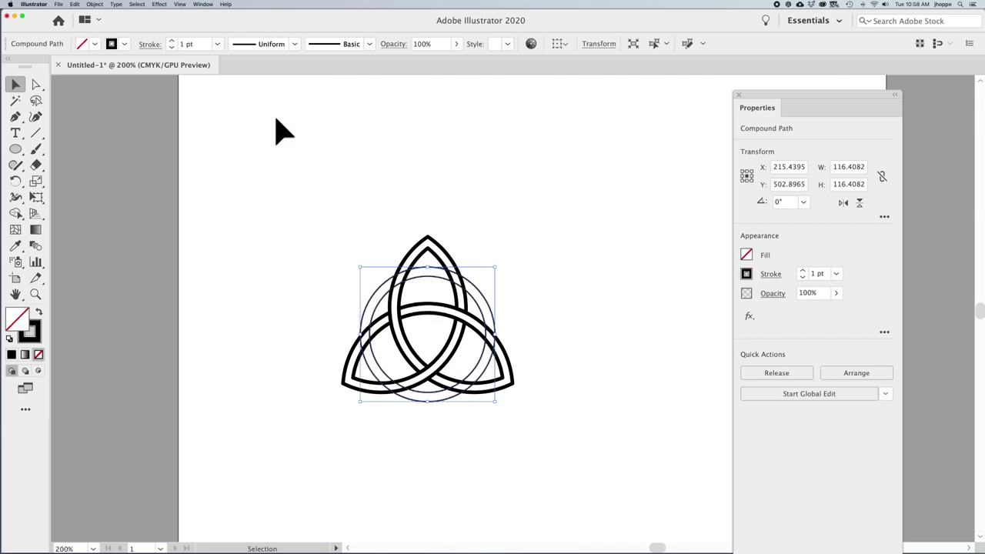
pyautogui.click(172, 42)
pyautogui.click(172, 42)
pyautogui.click(171, 41)
pyautogui.click(172, 41)
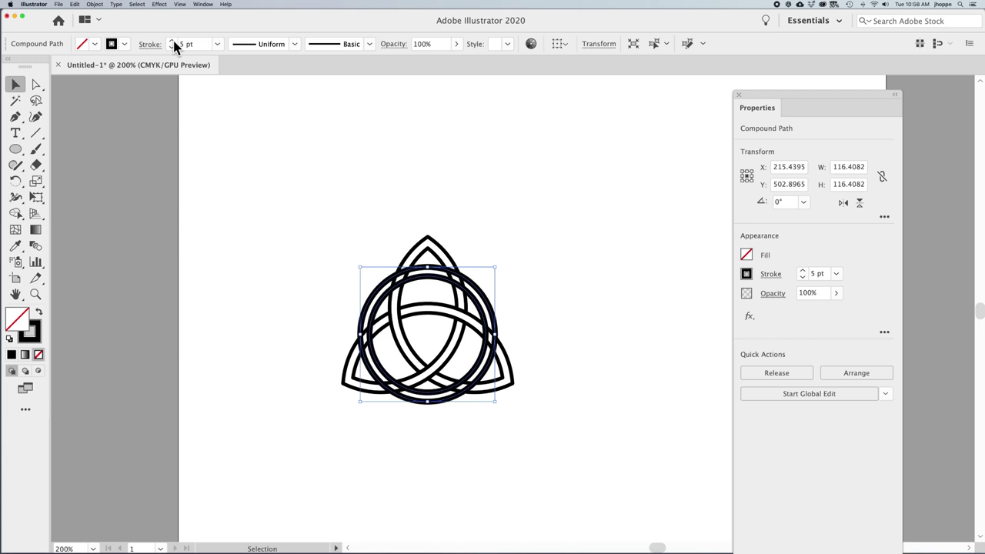
pyautogui.click(172, 47)
pyautogui.click(172, 47)
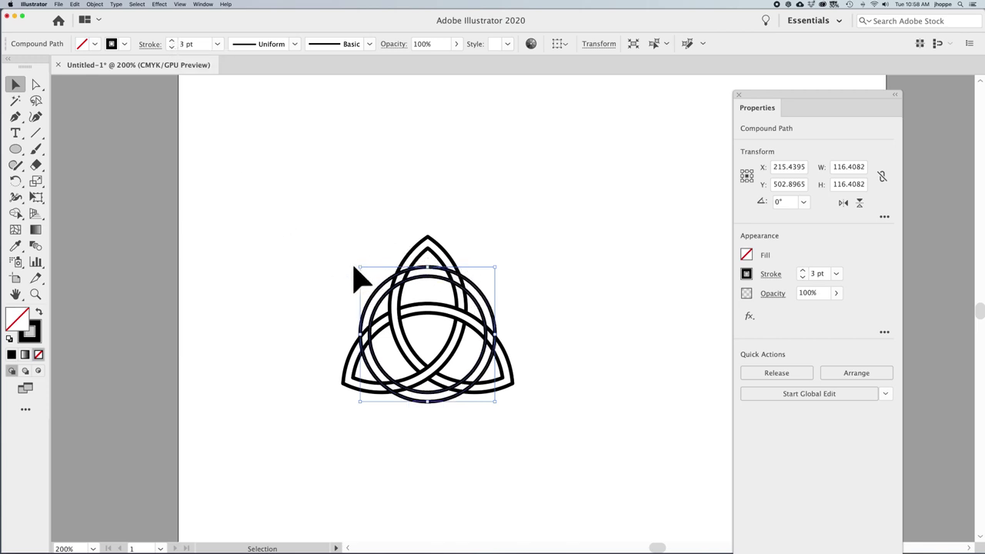
pyautogui.click(320, 230)
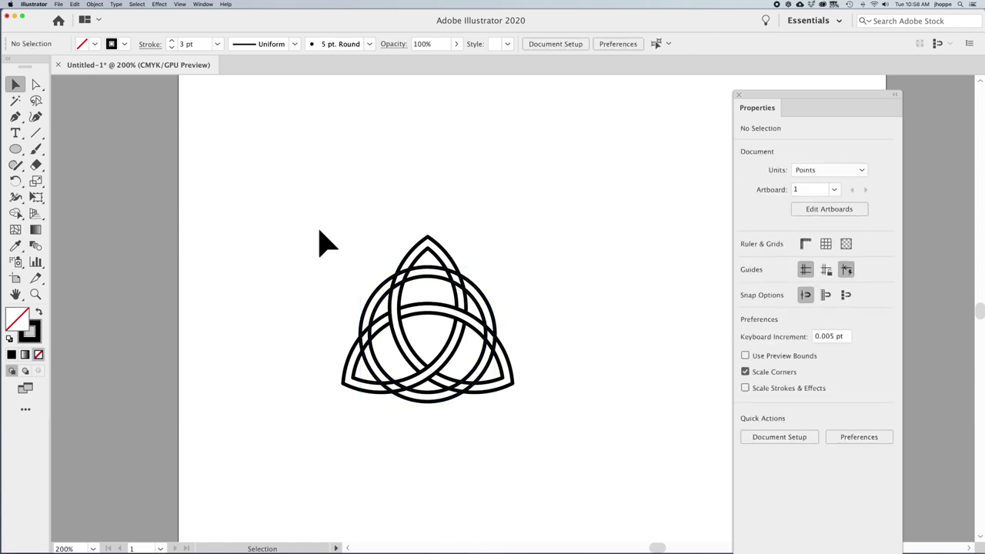
# Step: Select the knot and ring, then with Shape Builder merge the ring over the left petal and the top petal's left band over the ring
pyautogui.press('super+minus')
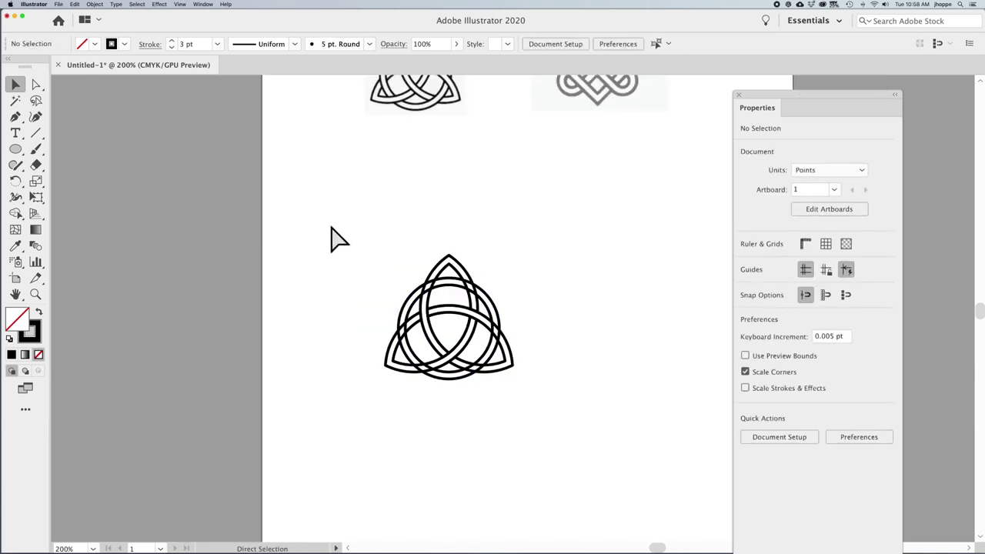
pyautogui.scroll(2, 414, 189)
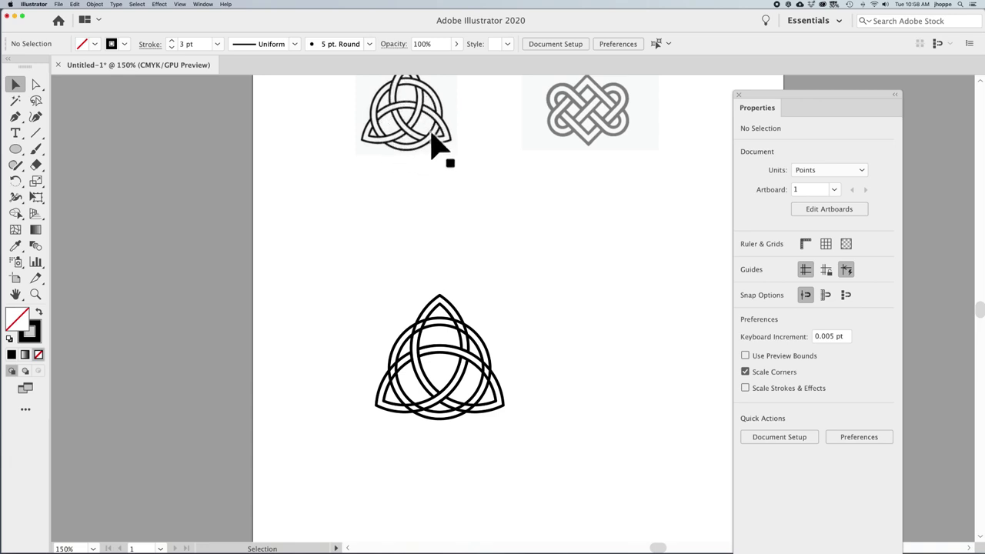
pyautogui.moveTo(309, 272); pyautogui.dragTo(537, 455)
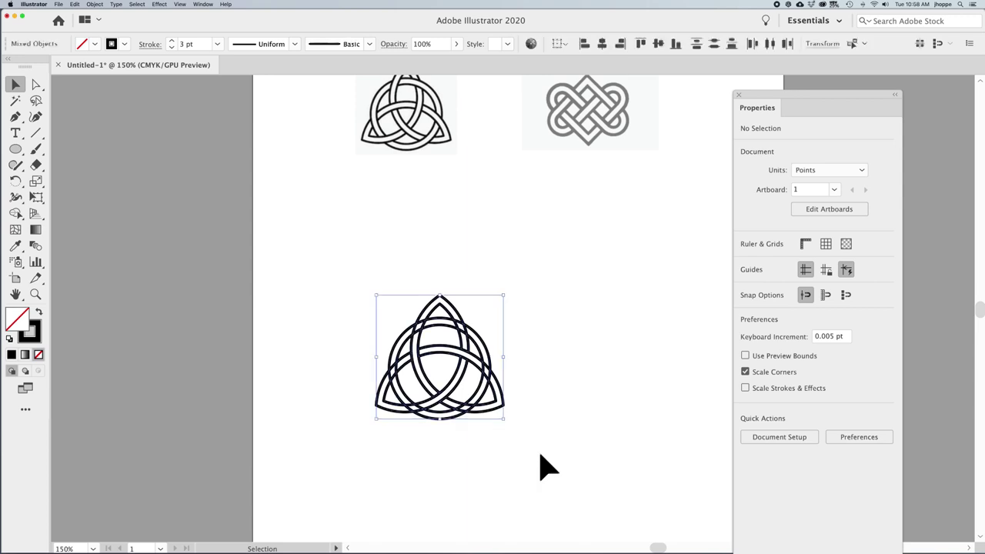
pyautogui.hotkey('shift', 'm')
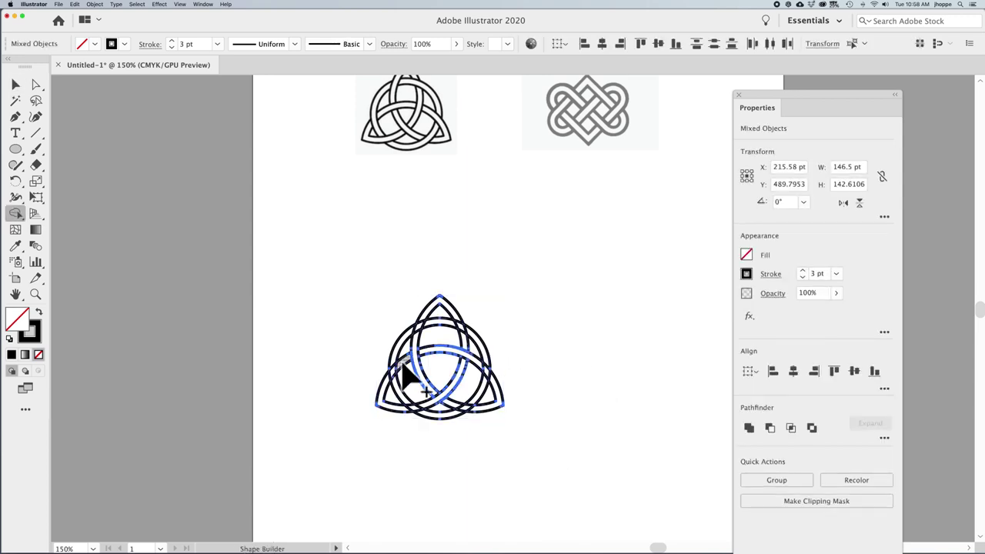
pyautogui.press('super+equal')
pyautogui.press('super+equal')
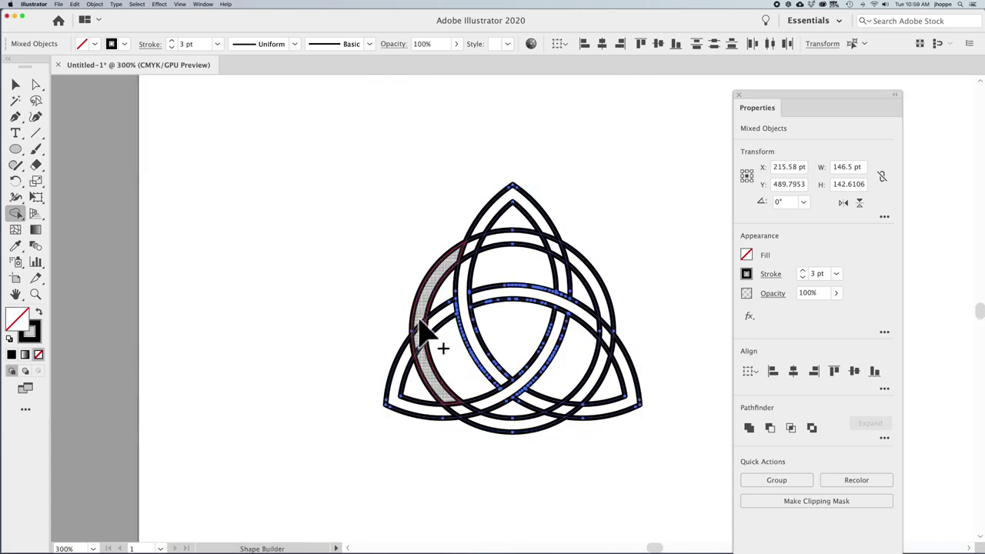
pyautogui.click(420, 323)
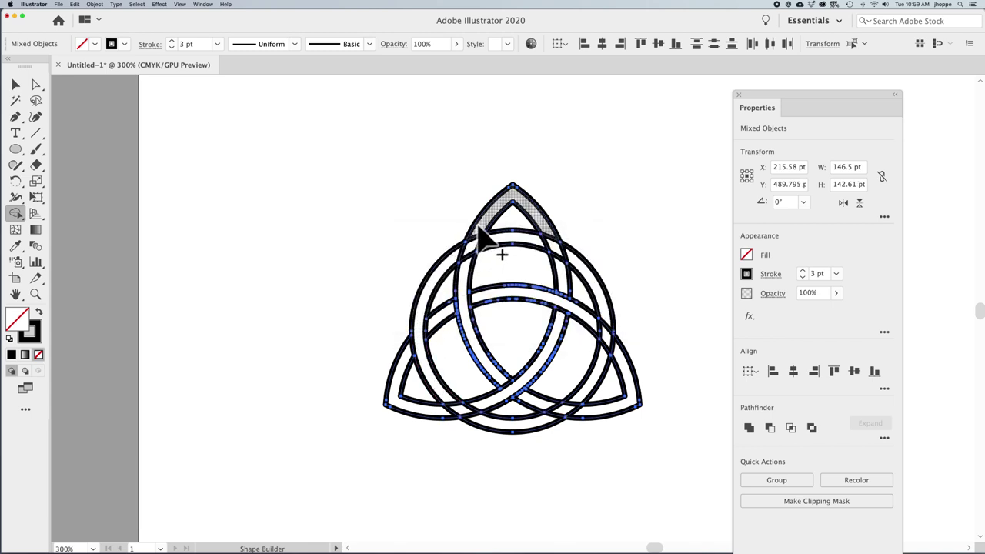
pyautogui.moveTo(476, 241); pyautogui.dragTo(468, 267)
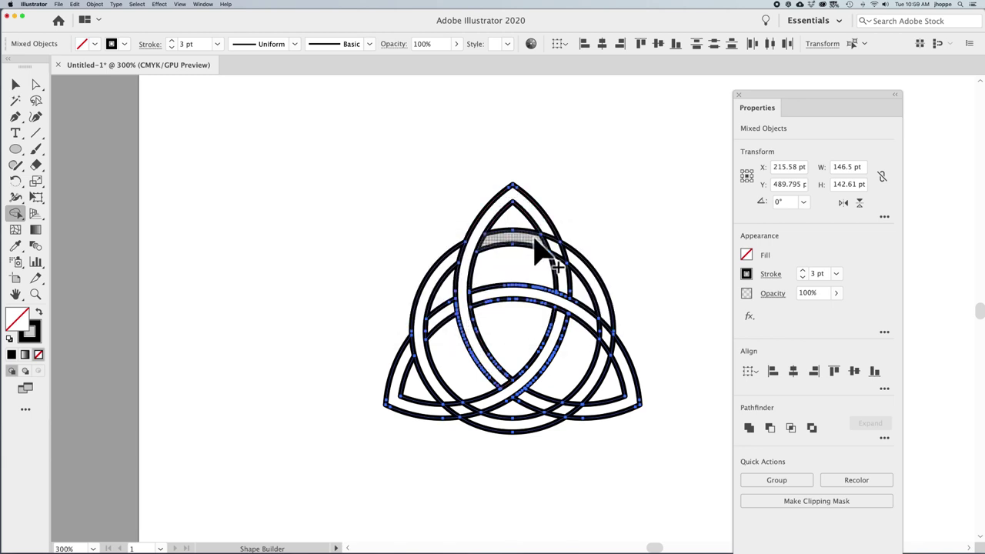
# Step: Merge the bands at the knot's remaining right and lower ring crossings with Shape Builder so they alternate over and under, then deselect
pyautogui.moveTo(548, 245)
pyautogui.mouseDown()
pyautogui.moveTo(602, 302)
pyautogui.moveTo(598, 327)
pyautogui.moveTo(615, 353)
pyautogui.moveTo(612, 343)
pyautogui.mouseUp()
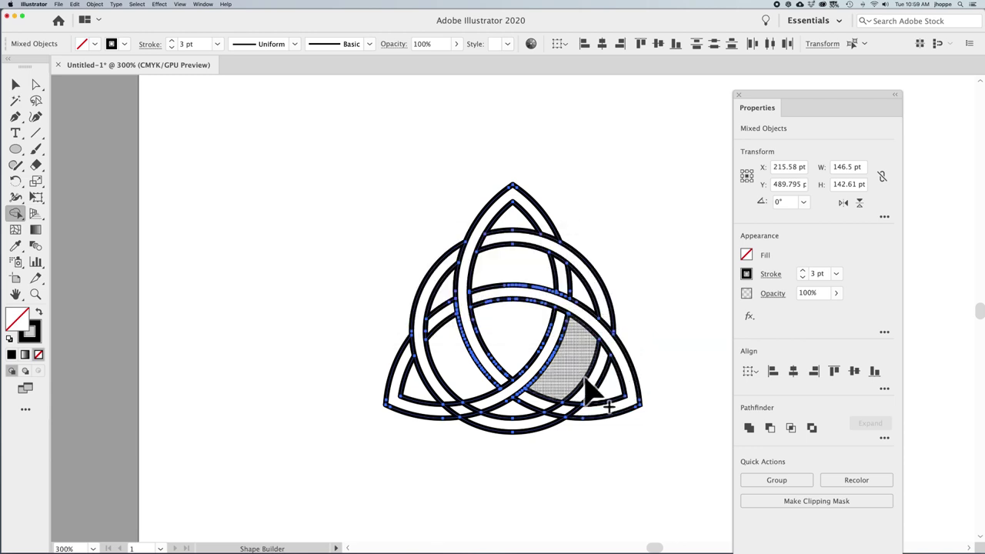
pyautogui.moveTo(574, 387)
pyautogui.mouseDown()
pyautogui.moveTo(552, 415)
pyautogui.moveTo(531, 419)
pyautogui.mouseUp()
pyautogui.moveTo(451, 417); pyautogui.dragTo(492, 422)
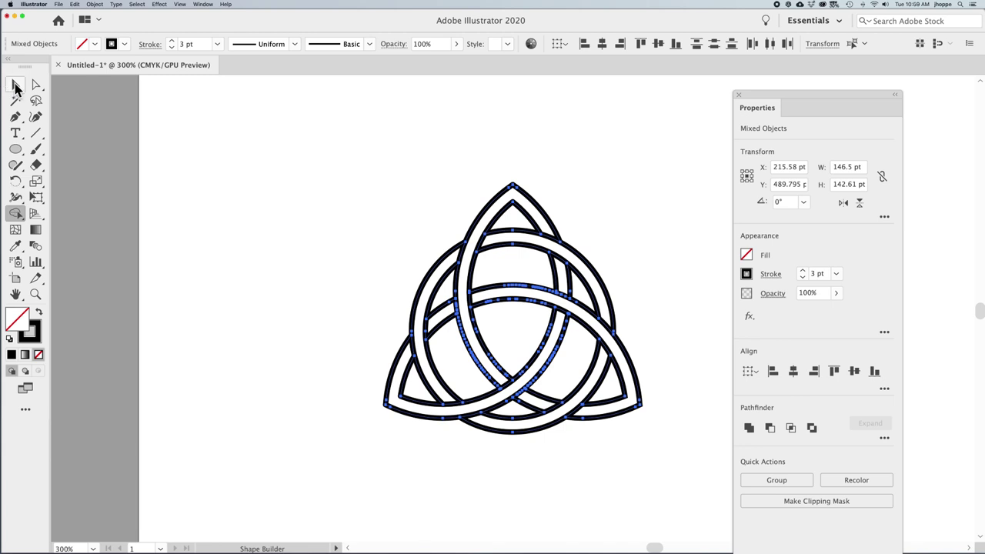
pyautogui.click(15, 85)
pyautogui.click(259, 219)
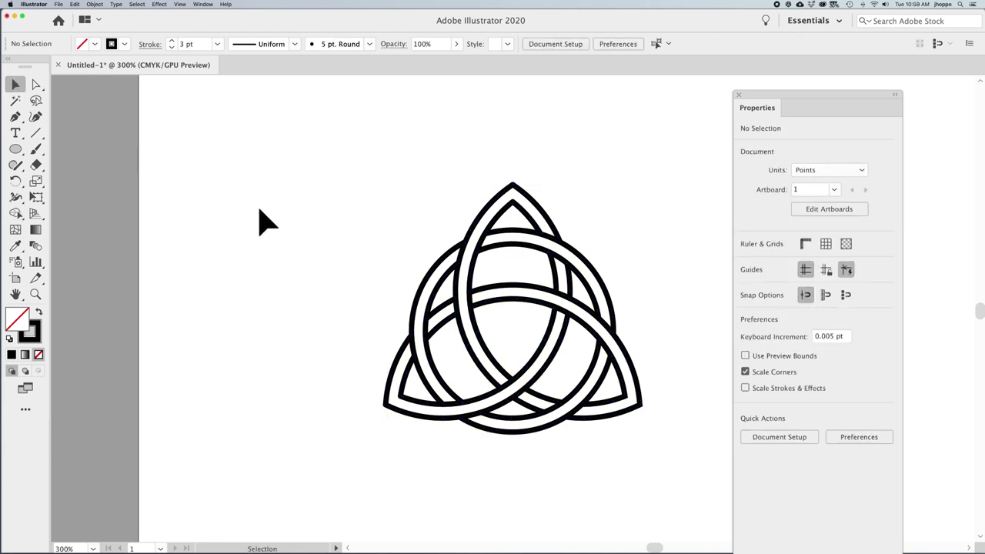
pyautogui.press('super+minus')
pyautogui.press('super+minus')
pyautogui.moveTo(396, 279); pyautogui.dragTo(277, 305)
pyautogui.moveTo(287, 270); pyautogui.dragTo(477, 427)
pyautogui.click(478, 427)
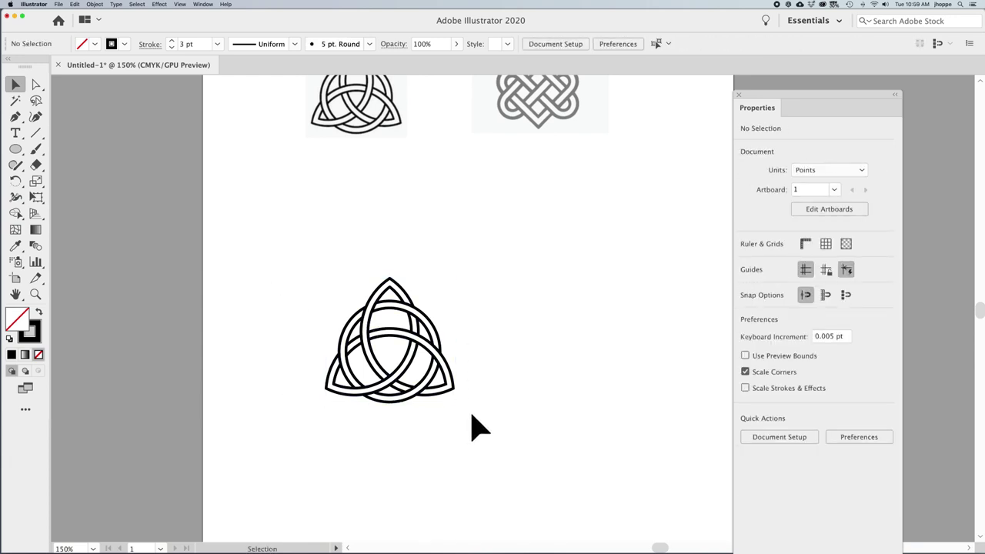
pyautogui.moveTo(556, 425); pyautogui.dragTo(303, 269)
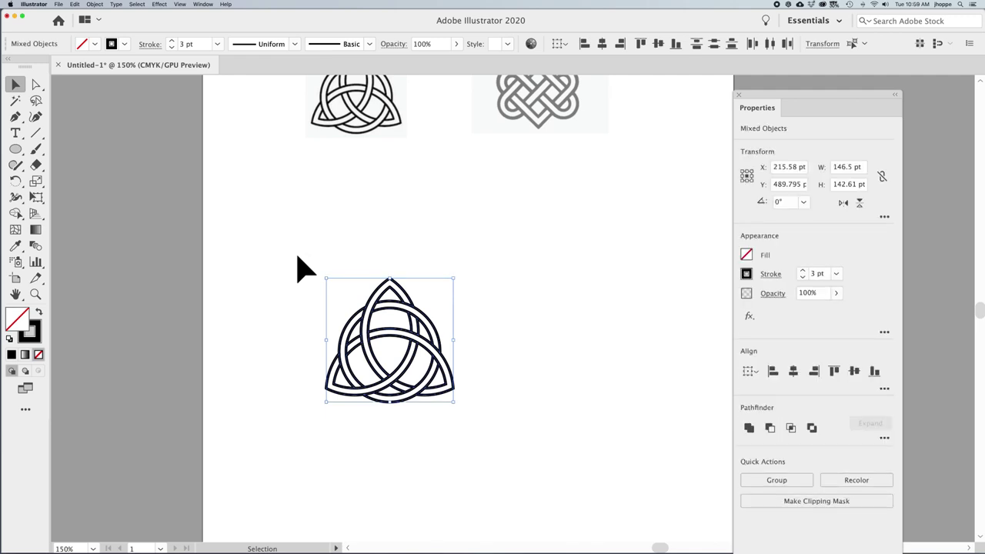
pyautogui.click(300, 259)
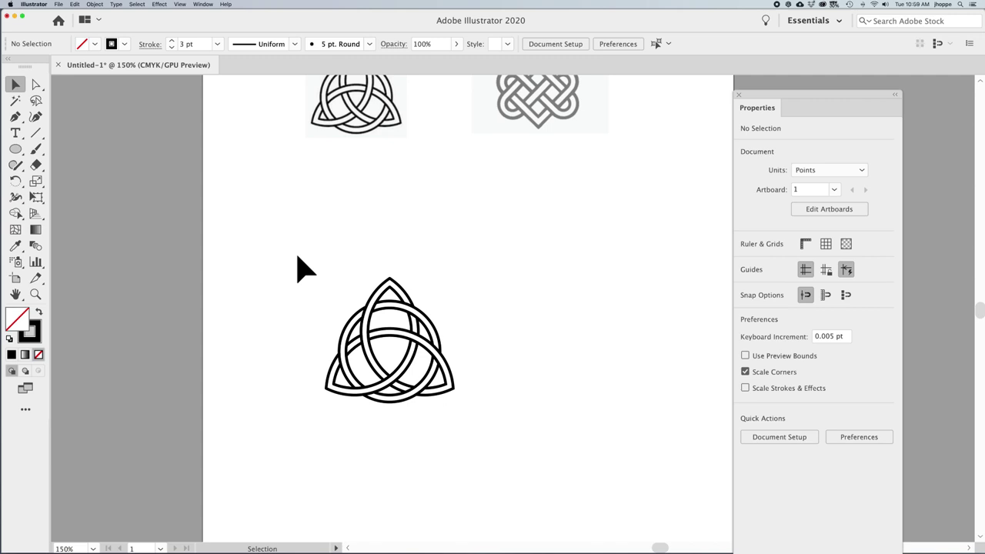
# Step: Select all parts of the finished knot, move it slightly left on the artboard, and deselect
pyautogui.press('space')
pyautogui.moveTo(285, 264); pyautogui.dragTo(237, 290)
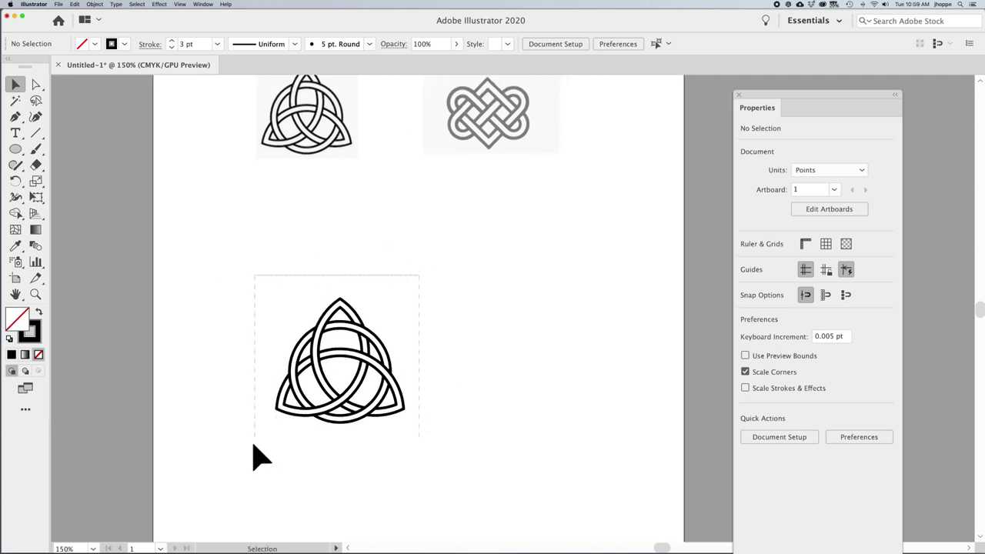
pyautogui.moveTo(254, 445); pyautogui.dragTo(318, 411)
pyautogui.click(301, 394)
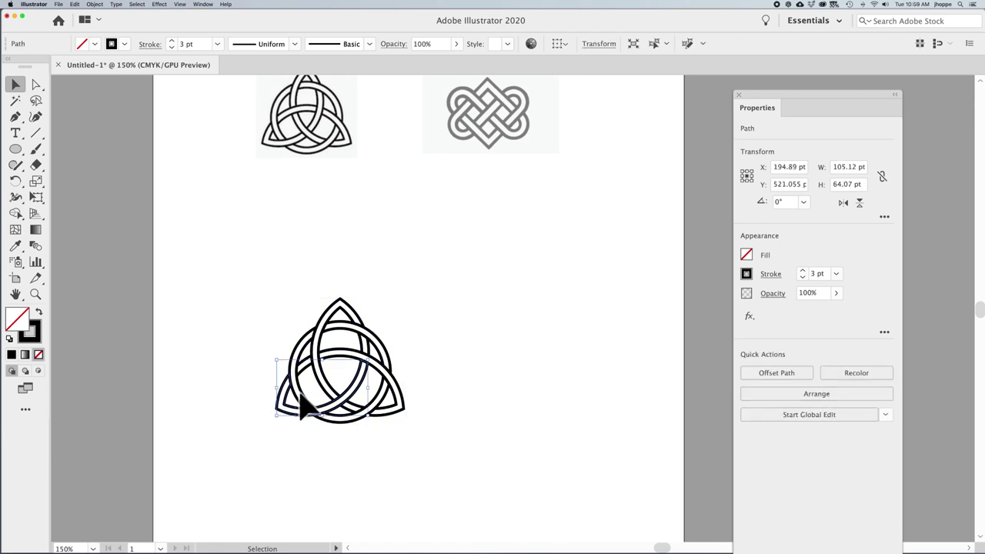
pyautogui.keyDown('shift'); pyautogui.click(404, 409); pyautogui.keyUp('shift')
pyautogui.moveTo(411, 416); pyautogui.dragTo(383, 417)
pyautogui.click(468, 404)
# Step: Create a 50 pt by 150 pt rectangle in the empty space to the right of the finished trinity knot
pyautogui.moveTo(17, 157); pyautogui.dragTo(48, 147)
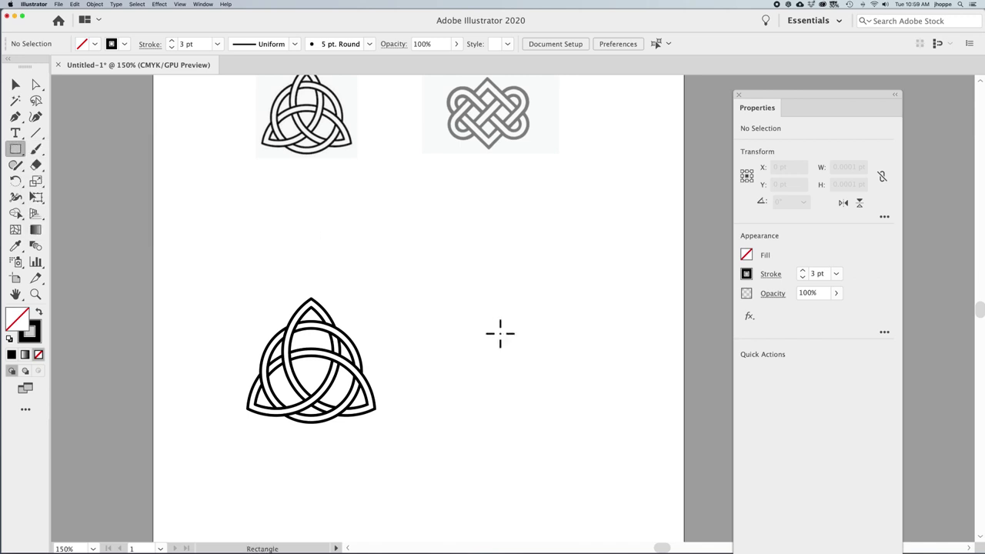
pyautogui.click(514, 371)
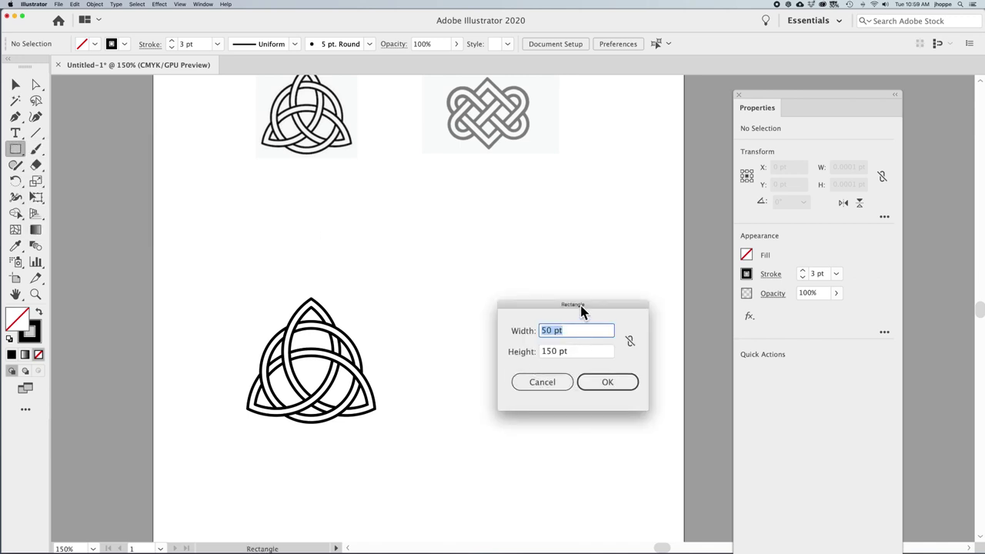
pyautogui.click(576, 352)
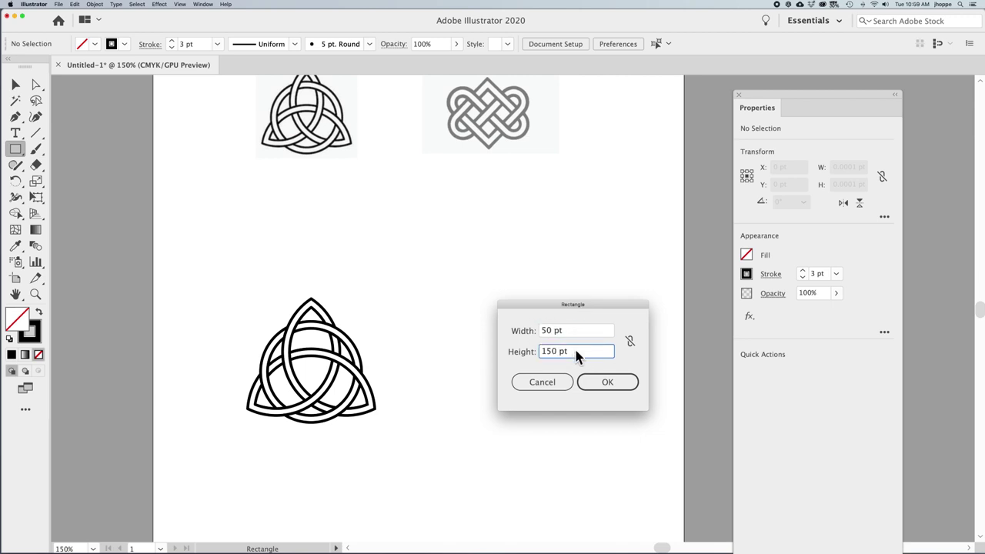
pyautogui.click(576, 333)
pyautogui.doubleClick(576, 332)
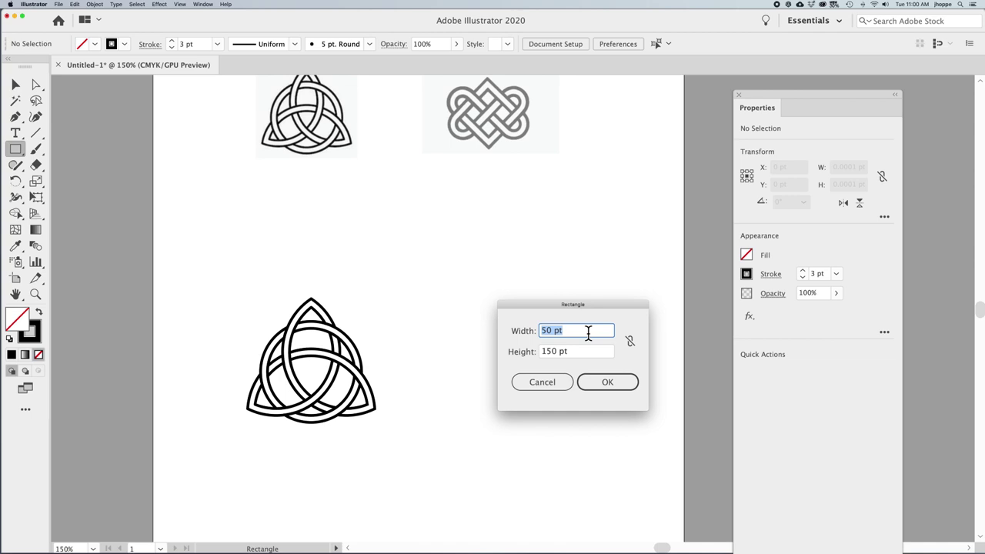
pyautogui.click(624, 385)
pyautogui.click(607, 383)
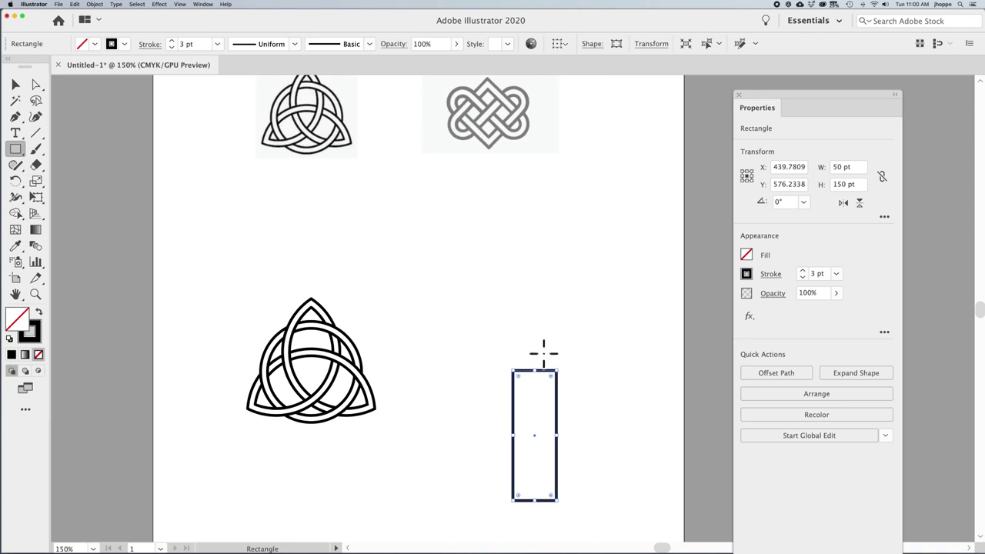
# Step: Move the rectangle up level with the trinity knot and round its two upper corners to a 25 pt radius
pyautogui.click(16, 84)
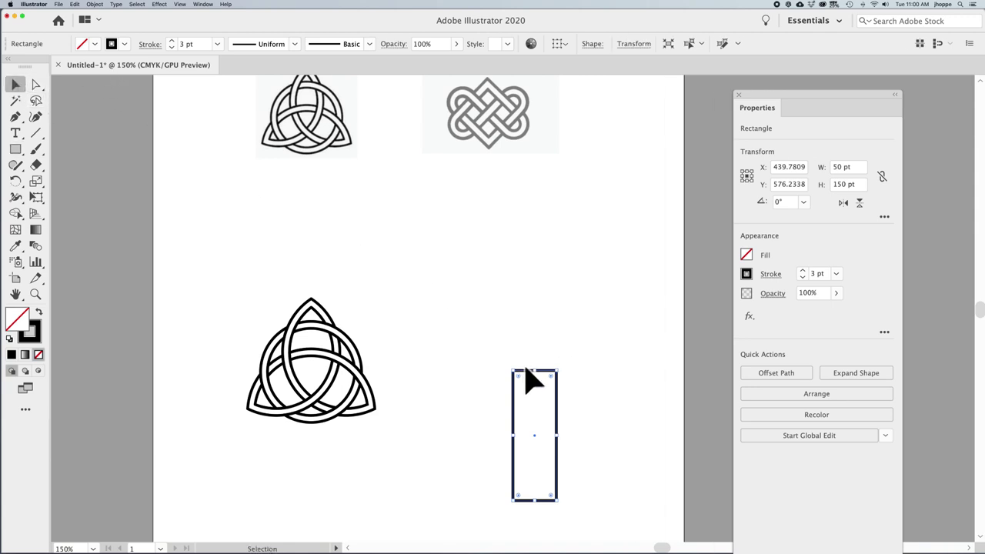
pyautogui.moveTo(526, 371); pyautogui.dragTo(503, 280)
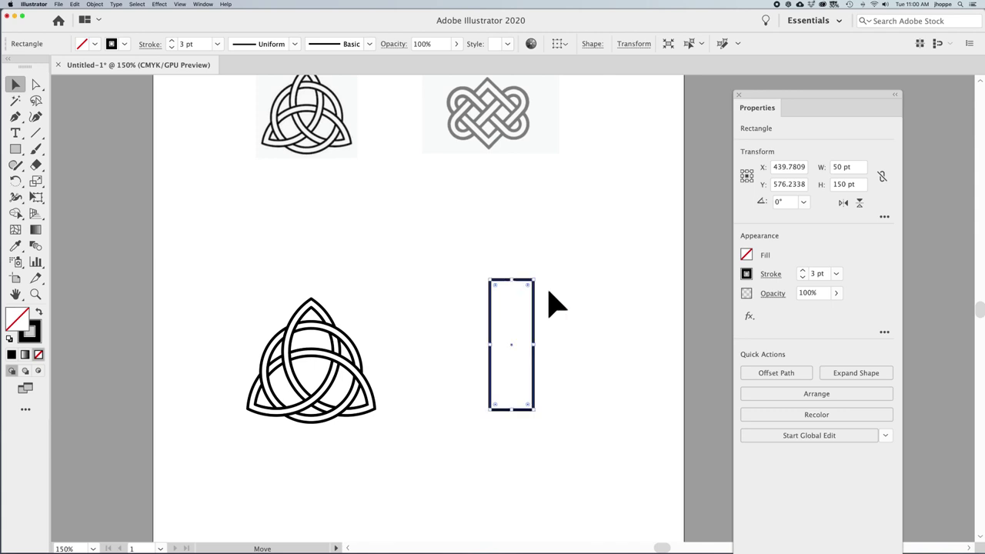
pyautogui.press('a')
pyautogui.moveTo(482, 247); pyautogui.dragTo(511, 315)
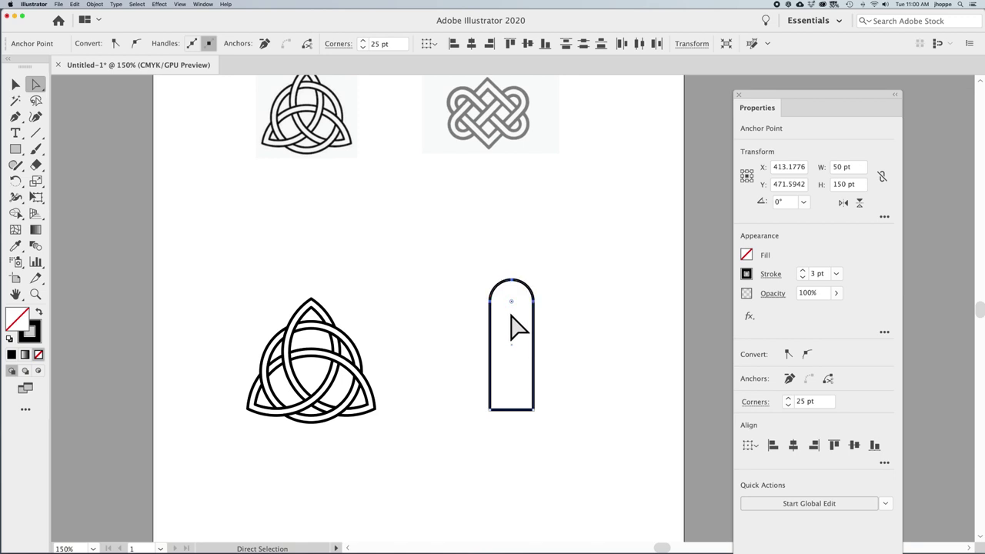
# Step: Rotate the round-topped rectangle 45° counterclockwise
pyautogui.click(19, 87)
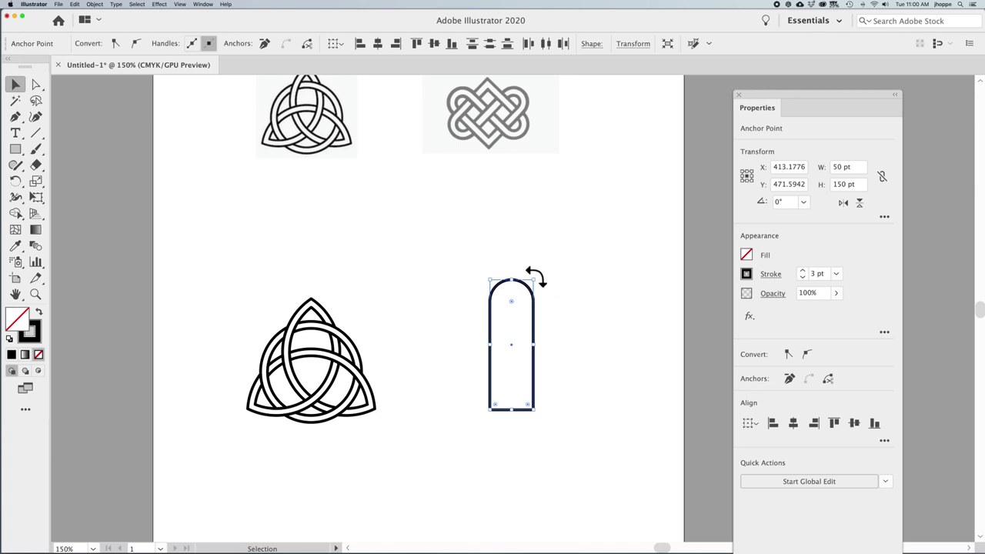
pyautogui.moveTo(536, 281); pyautogui.dragTo(484, 279)
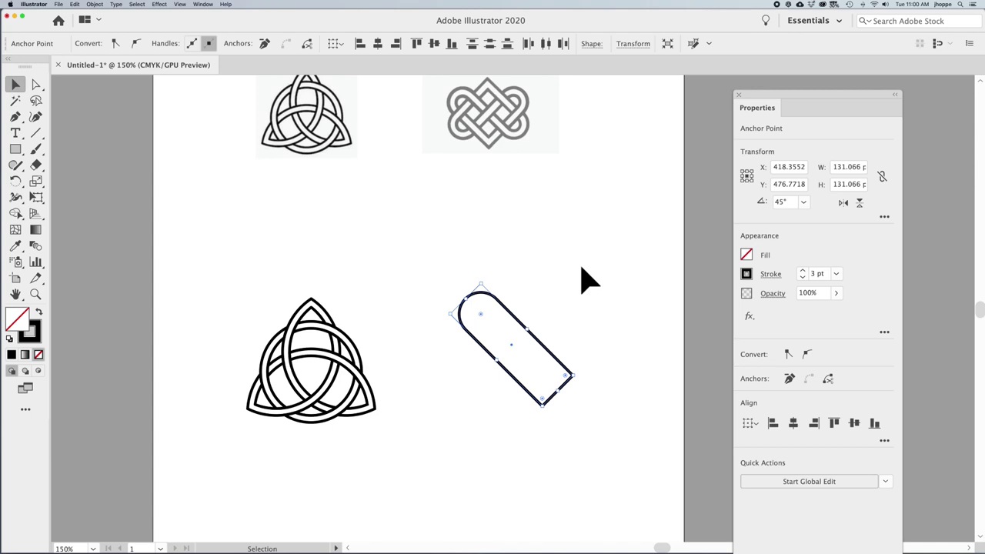
pyautogui.press('super+v')
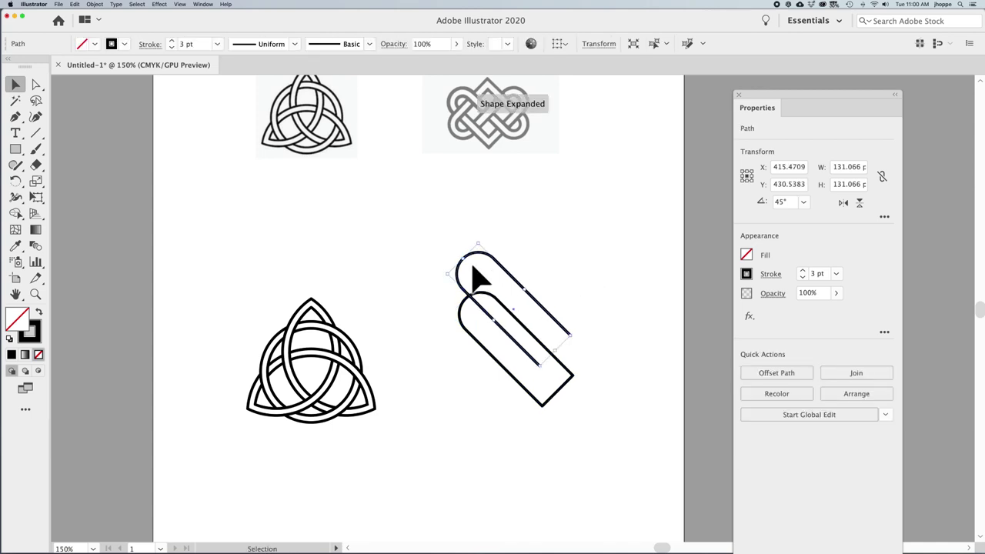
pyautogui.press('BackSpace')
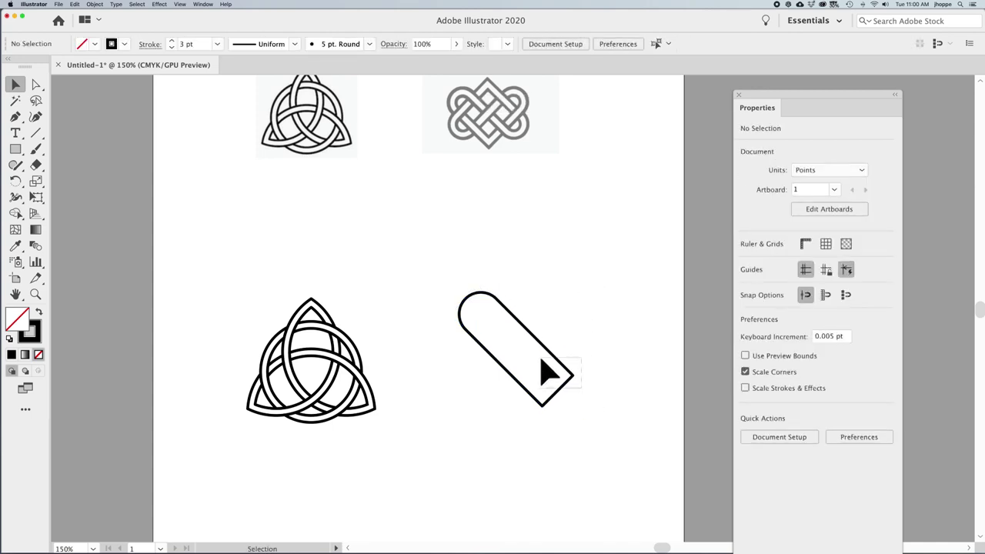
# Step: Duplicate the whole tilted shape, rotate the copy 90° clockwise, and overlap the square ends of both to form a heart
pyautogui.click(569, 371)
pyautogui.press('super+v')
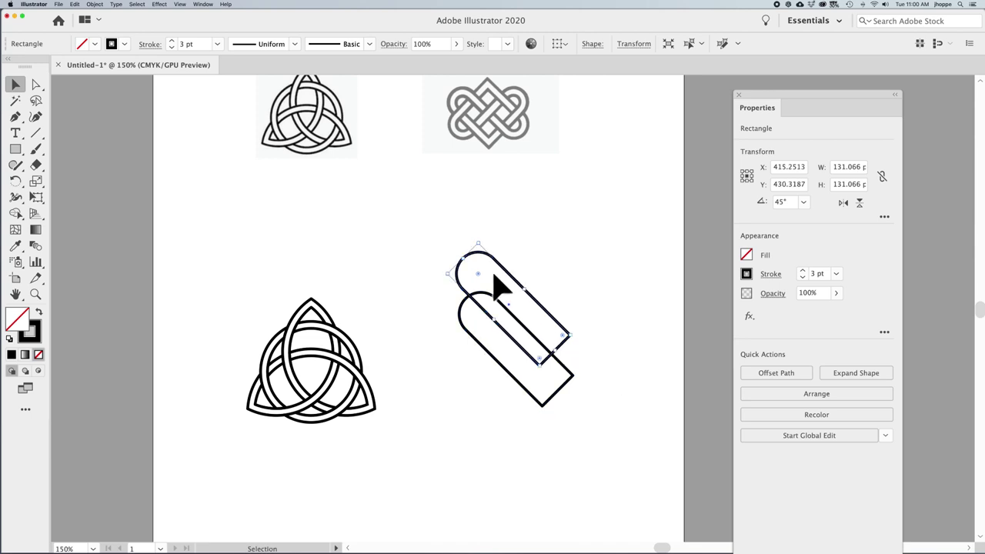
pyautogui.moveTo(478, 242); pyautogui.dragTo(591, 271)
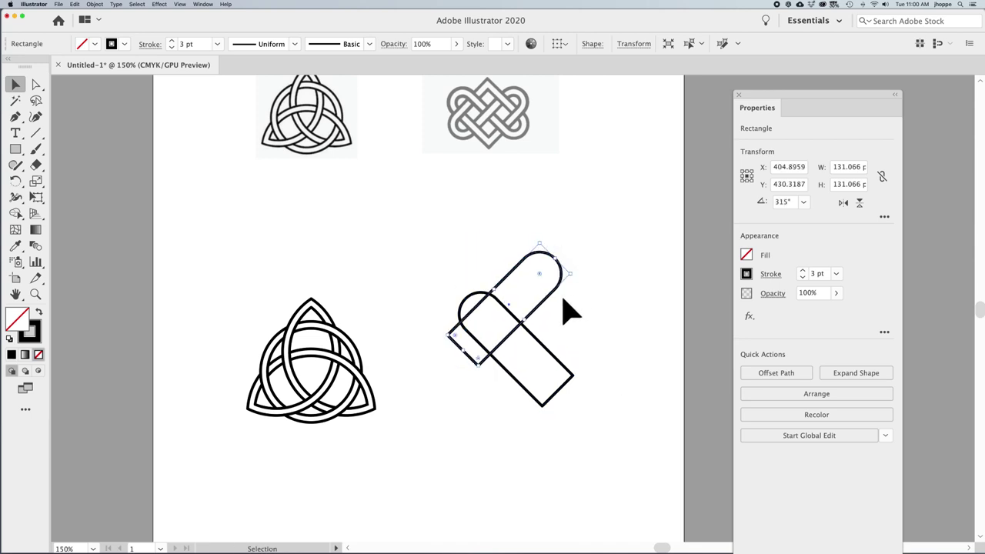
pyautogui.moveTo(549, 301); pyautogui.dragTo(620, 344)
# Step: In outline view, nudge the copy until its lower tip and edges coincide with those of the original shape
pyautogui.hotkey('ctrl', 'space')
pyautogui.moveTo(497, 378)
pyautogui.mouseDown()
pyautogui.moveTo(618, 446)
pyautogui.moveTo(508, 387)
pyautogui.mouseUp()
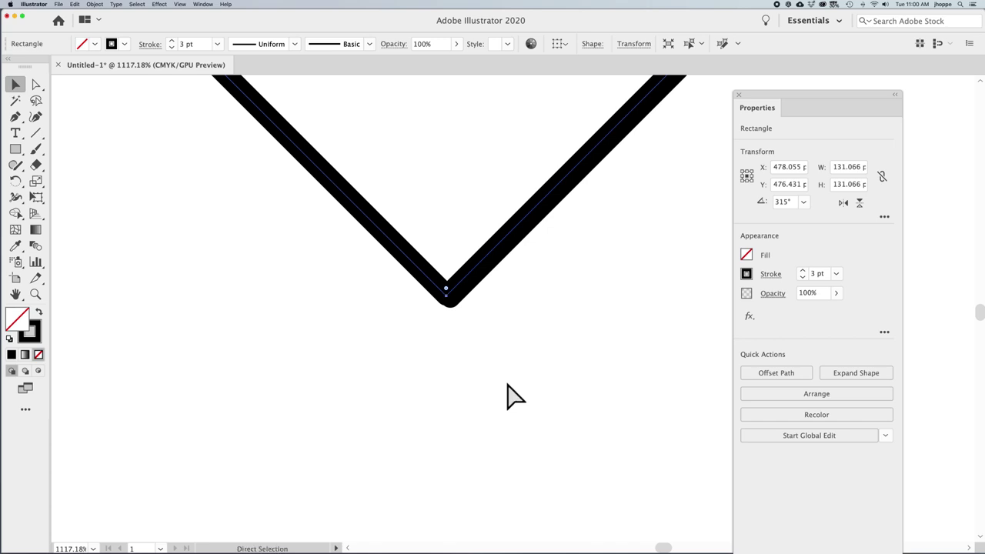
pyautogui.hotkey('ctrl', 'y')
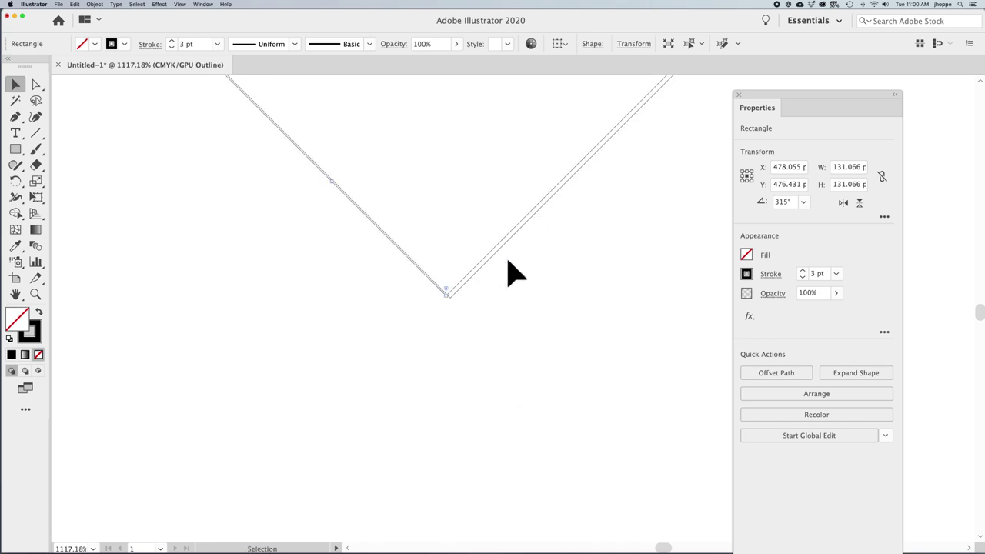
pyautogui.press('Down')
pyautogui.press('Right')
pyautogui.press('Right')
pyautogui.press('Right')
pyautogui.press('Right')
pyautogui.press('Right')
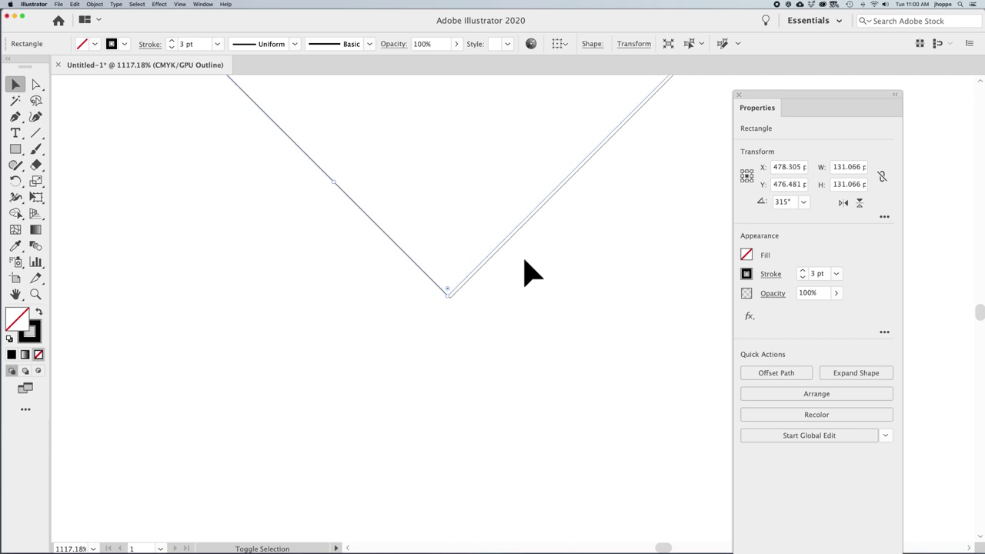
pyautogui.press('Down')
pyautogui.press('Down')
pyautogui.press('Down')
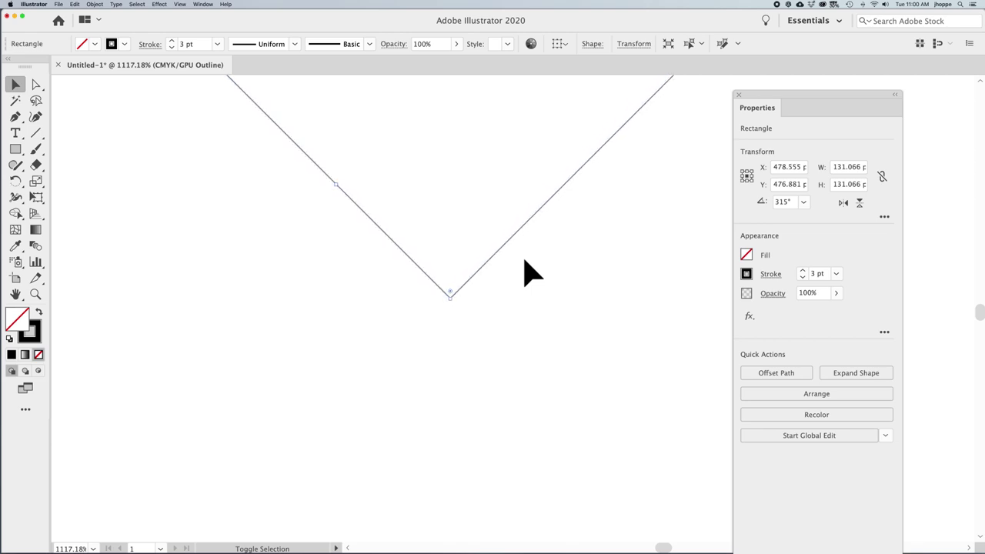
pyautogui.press('Up')
pyautogui.press('Up')
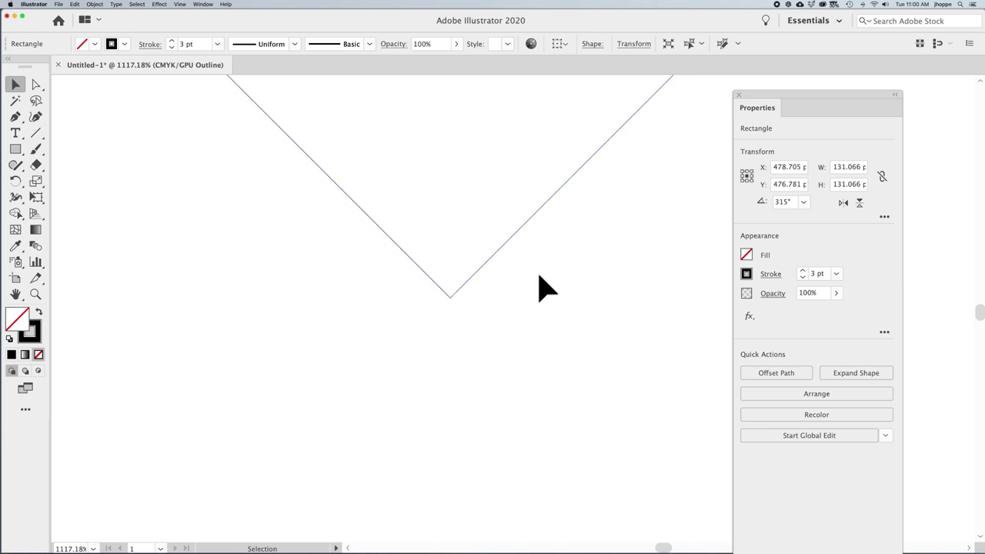
# Step: Select both shapes of the heart, return to preview view, and set their stroke to 10 pt
pyautogui.click(543, 288)
pyautogui.click(403, 292)
pyautogui.hotkey('ctrl', '0')
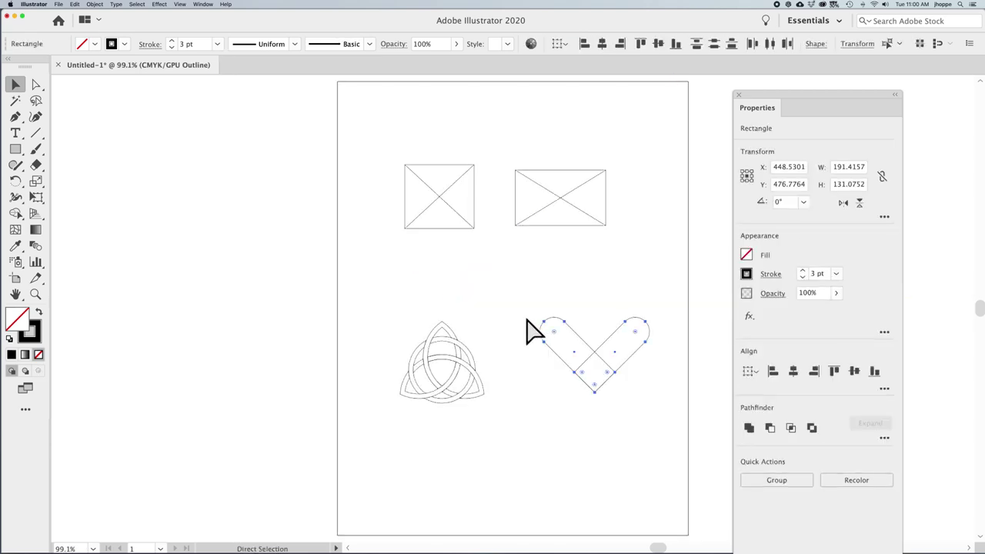
pyautogui.moveTo(501, 282); pyautogui.dragTo(405, 282)
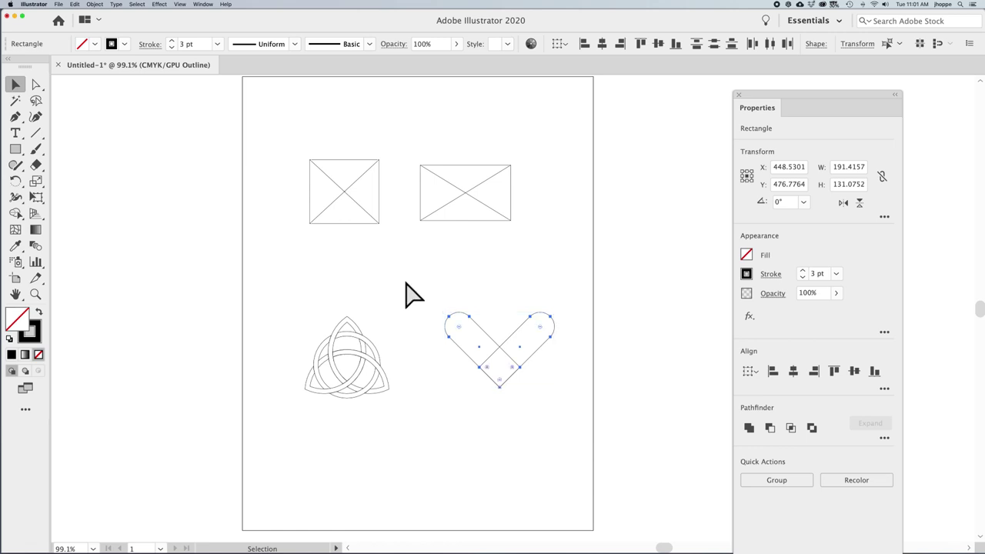
pyautogui.hotkey('ctrl', 'y')
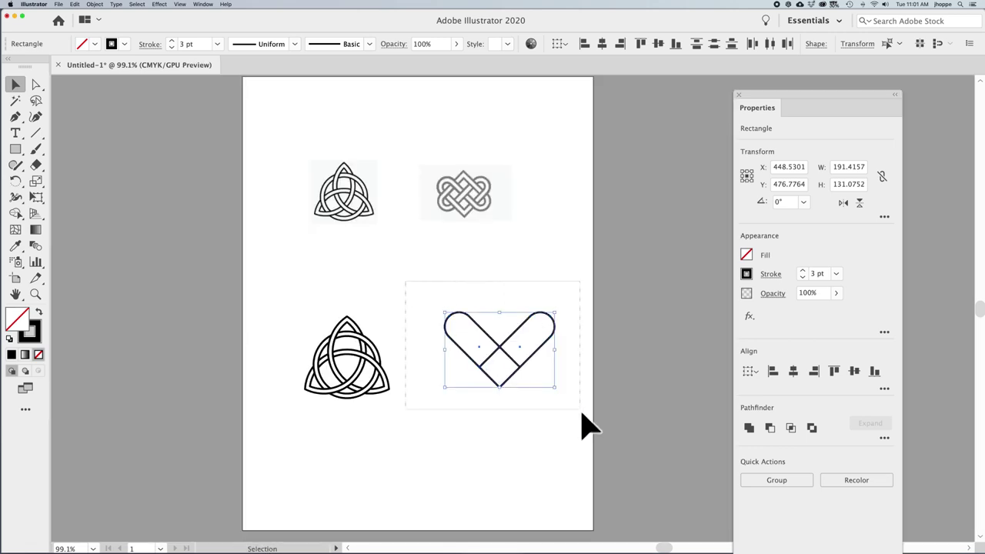
pyautogui.click(172, 42)
pyautogui.click(171, 41)
pyautogui.click(171, 42)
pyautogui.click(172, 42)
pyautogui.click(172, 41)
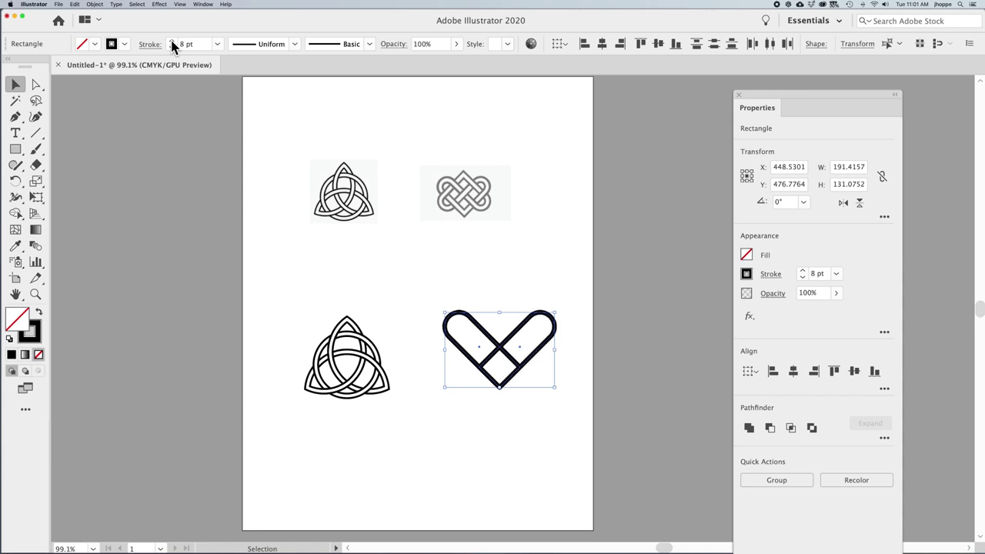
pyautogui.click(172, 42)
pyautogui.click(172, 41)
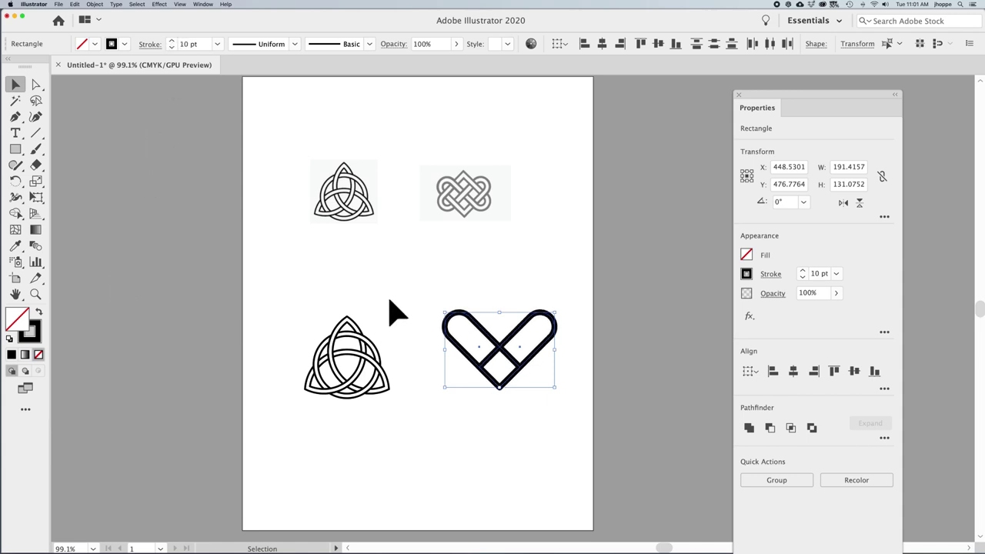
# Step: Outline the heart's strokes into filled paths, and swap fill and stroke to leave thin black outlines
pyautogui.click(94, 5)
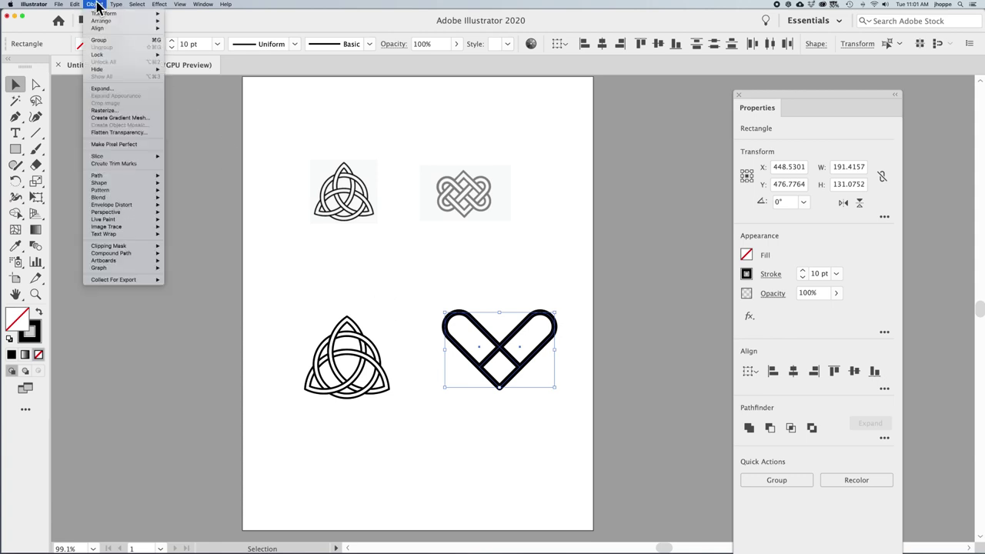
pyautogui.moveTo(104, 181)
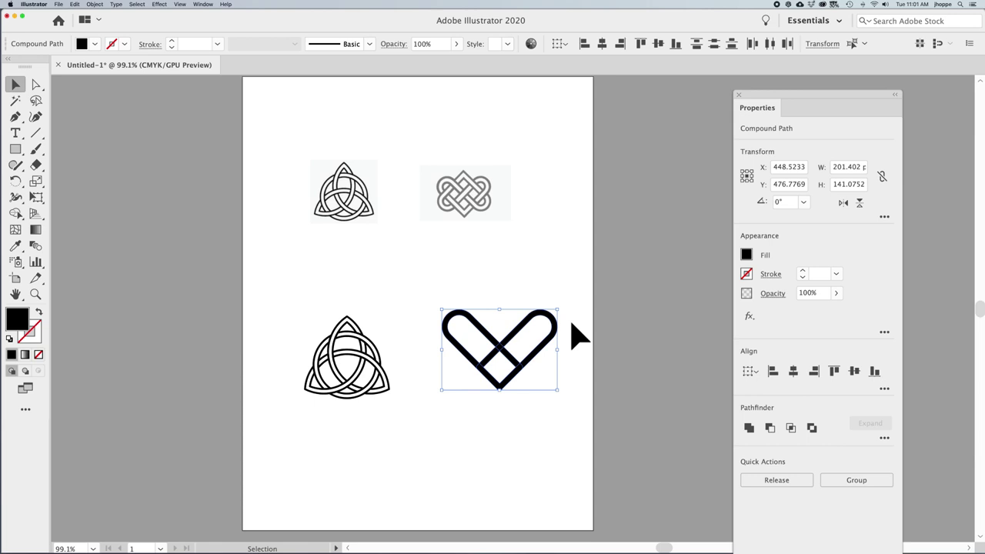
pyautogui.hotkey('shift', 'x')
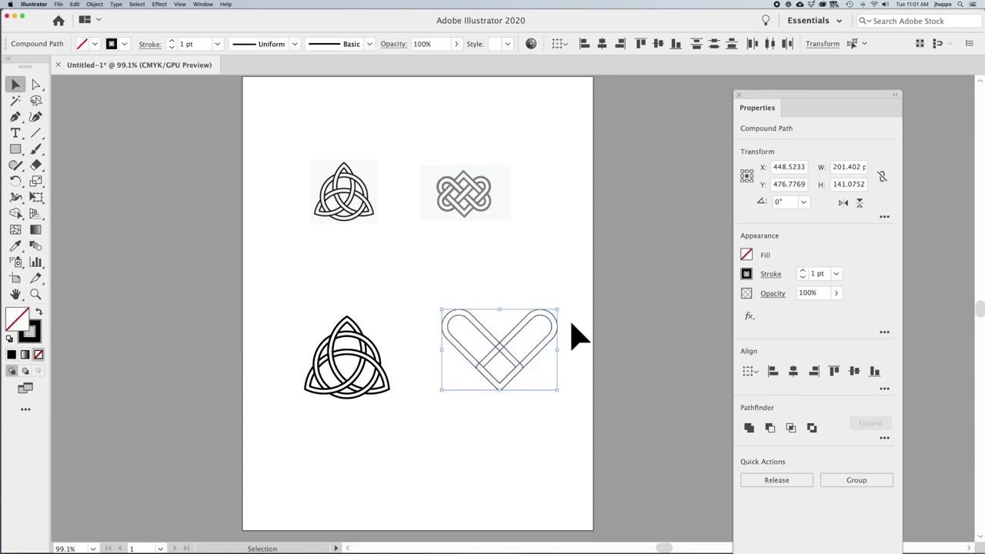
# Step: Duplicate the outlined heart, rotate the copy 180°, and place it over the original to form the interlaced knot pattern
pyautogui.press('a')
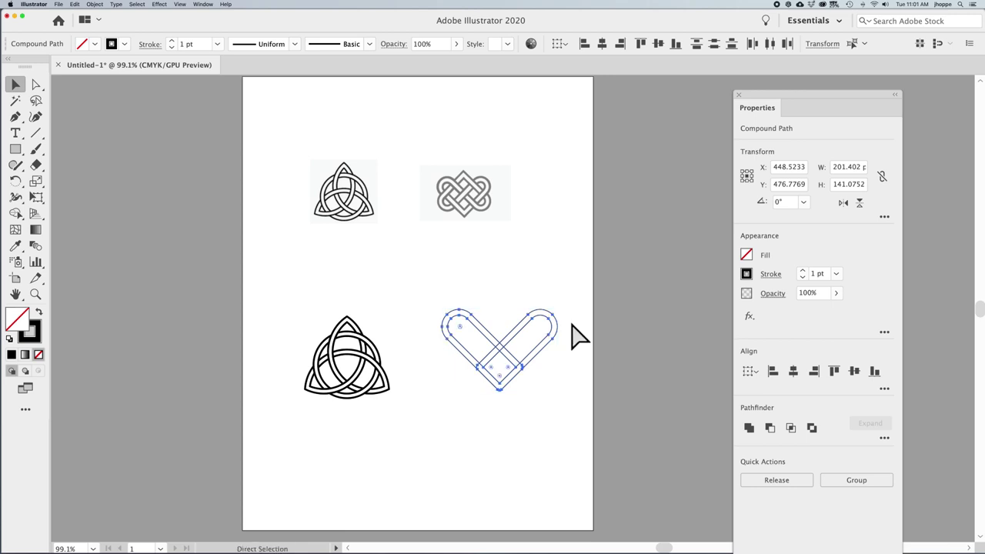
pyautogui.hotkey('ctrl', 'c')
pyautogui.hotkey('ctrl', 'v')
pyautogui.press('v')
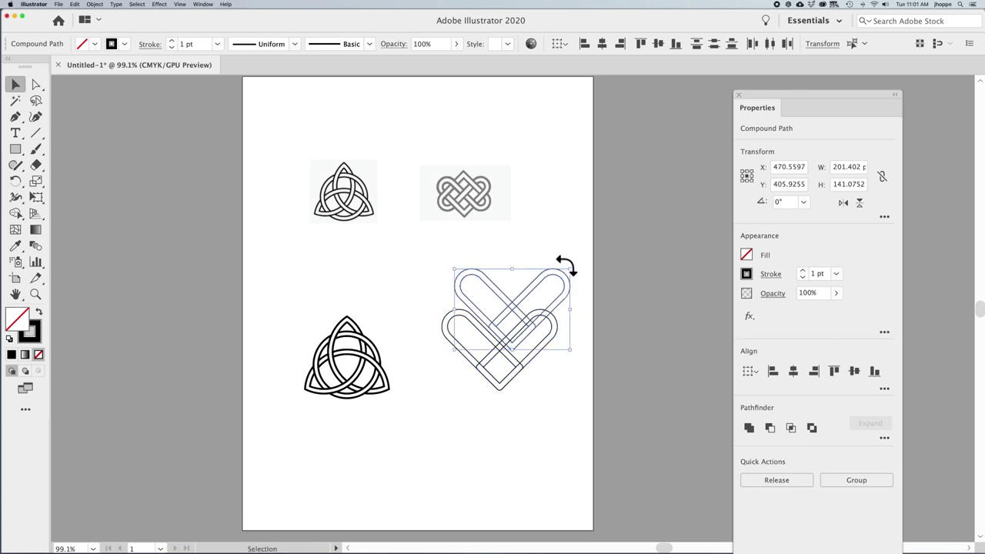
pyautogui.moveTo(572, 265); pyautogui.dragTo(437, 337)
pyautogui.moveTo(516, 279); pyautogui.dragTo(534, 377)
# Step: In outline view, nudge the inverted heart down and right until its crossing band edges coincide with the original's
pyautogui.press('space')
pyautogui.hotkey('ctrl', 'space')
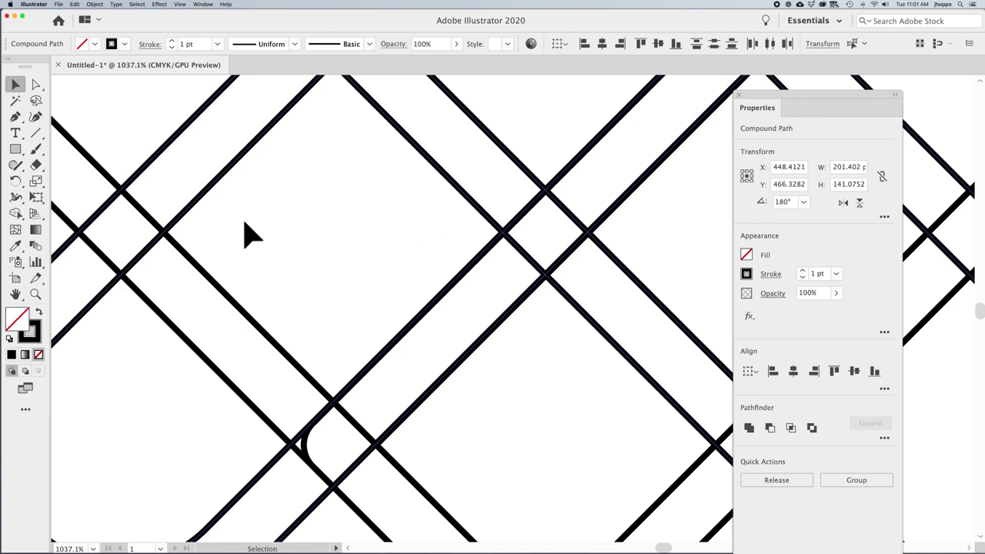
pyautogui.hotkey('ctrl', '-')
pyautogui.hotkey('ctrl', '-')
pyautogui.hotkey('ctrl', '-')
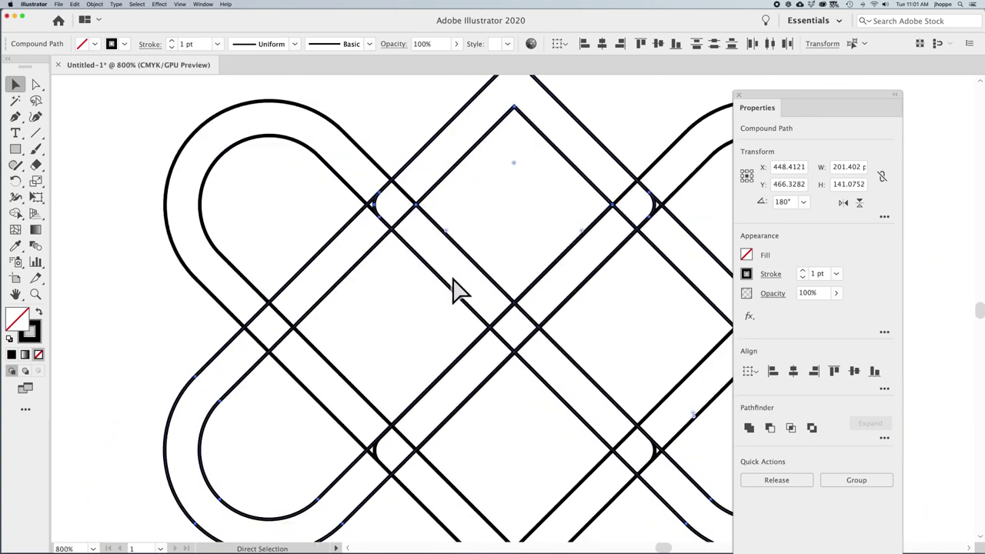
pyautogui.hotkey('ctrl', 'y')
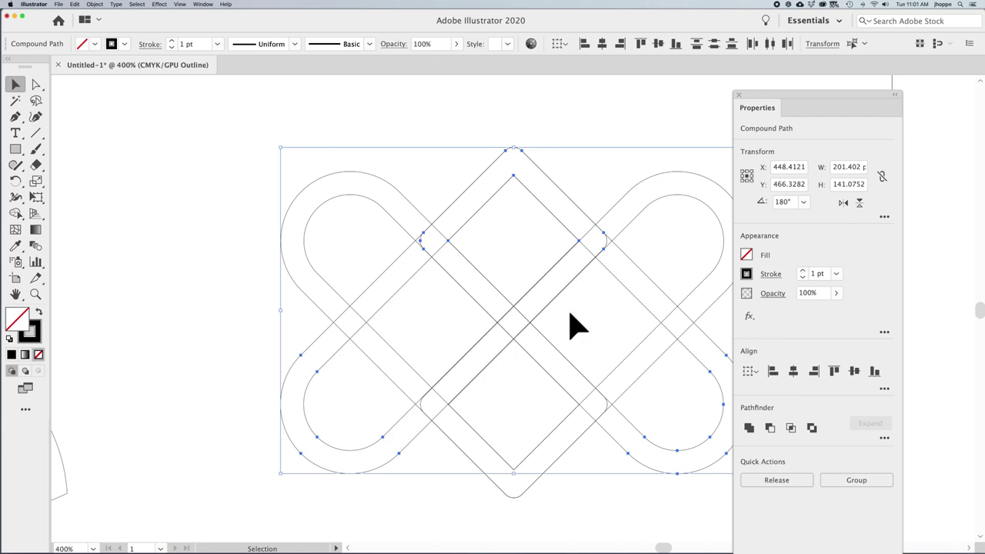
pyautogui.moveTo(488, 275); pyautogui.dragTo(577, 367)
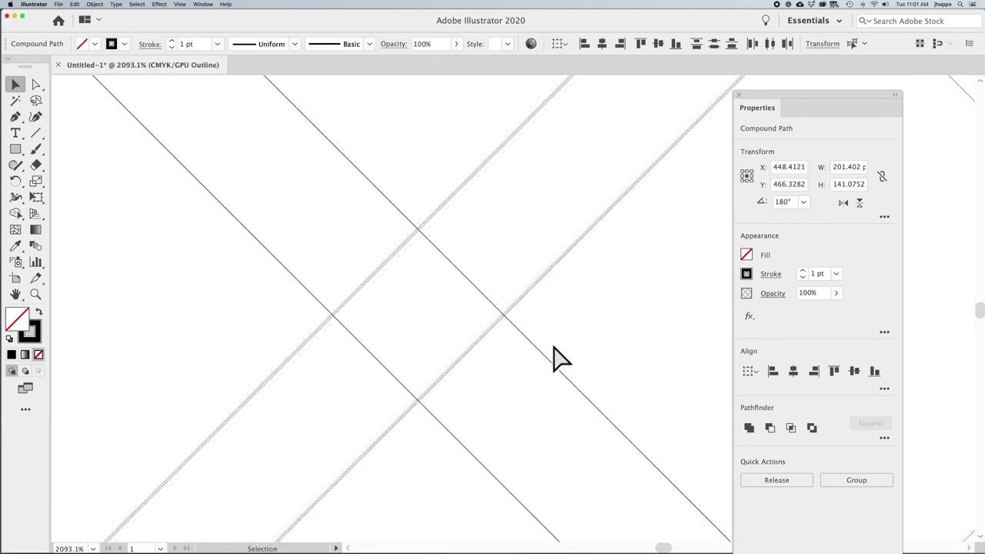
pyautogui.press('Down')
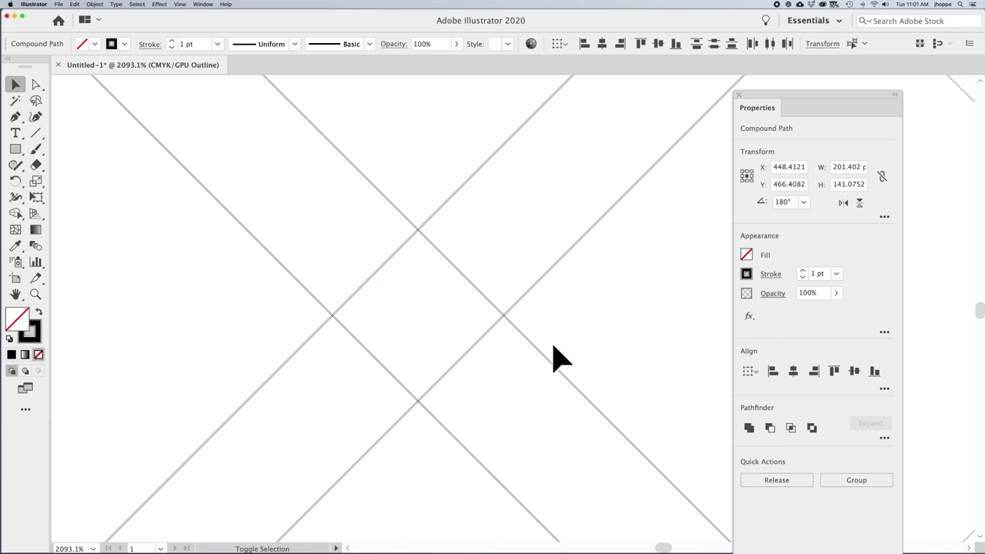
pyautogui.press('Right')
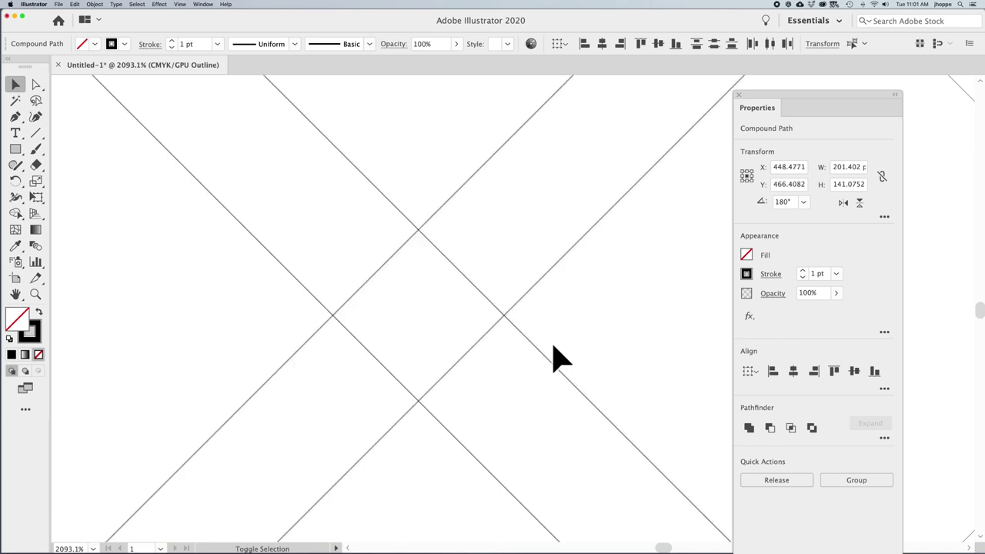
# Step: Fine-tune the inverted heart's alignment at the band crossing by nudging it about 0.05 pt right, and deselect it
pyautogui.press('Right')
pyautogui.press('Down')
pyautogui.press('Up')
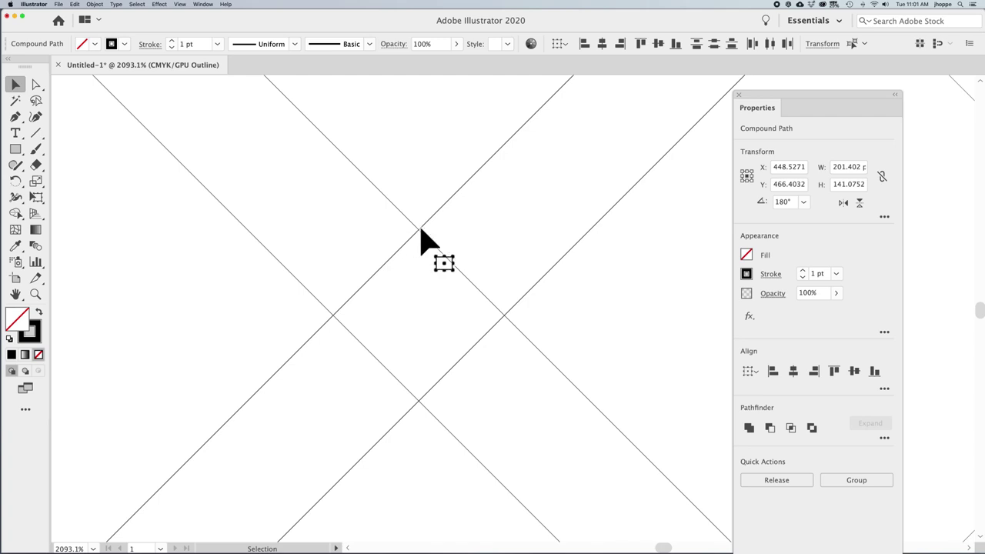
pyautogui.press('super+0')
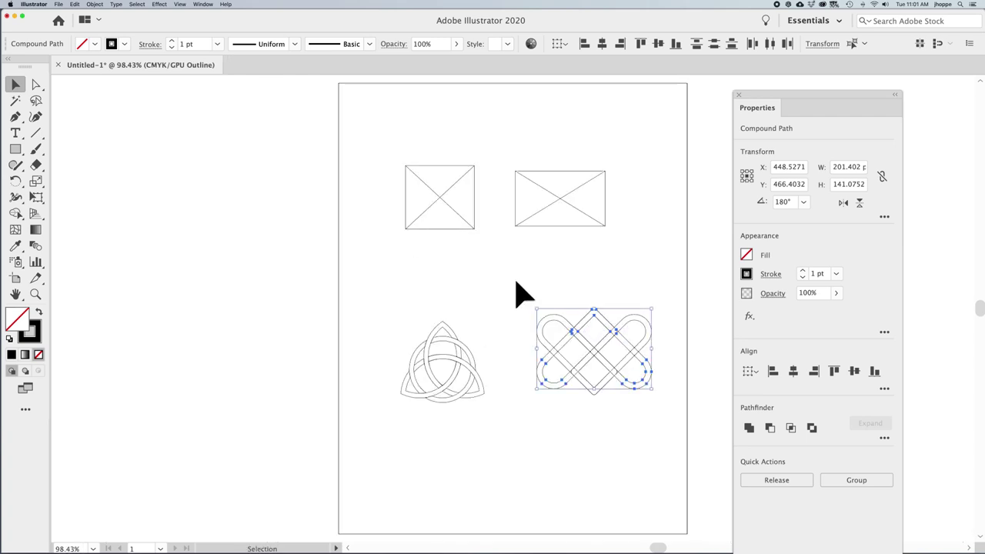
pyautogui.click(509, 290)
# Step: Return to preview view, select both overlapping hearts, and set their stroke to 4 pt
pyautogui.press('super+y')
pyautogui.press('super+space')
pyautogui.moveTo(515, 282)
pyautogui.mouseDown()
pyautogui.moveTo(693, 418)
pyautogui.moveTo(651, 402)
pyautogui.mouseUp()
pyautogui.moveTo(679, 434); pyautogui.dragTo(194, 141)
pyautogui.click(172, 41)
pyautogui.click(172, 41)
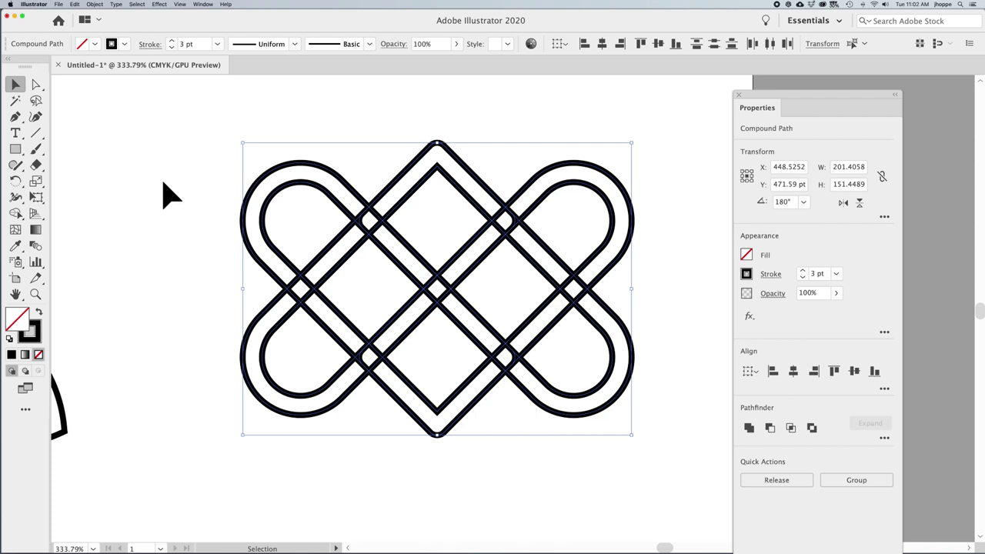
pyautogui.click(172, 39)
# Step: Move the heart-knot reference image down and right so it sits directly above the drawn knot
pyautogui.press('super')
pyautogui.press('super+minus')
pyautogui.press('super+minus')
pyautogui.press('super+minus')
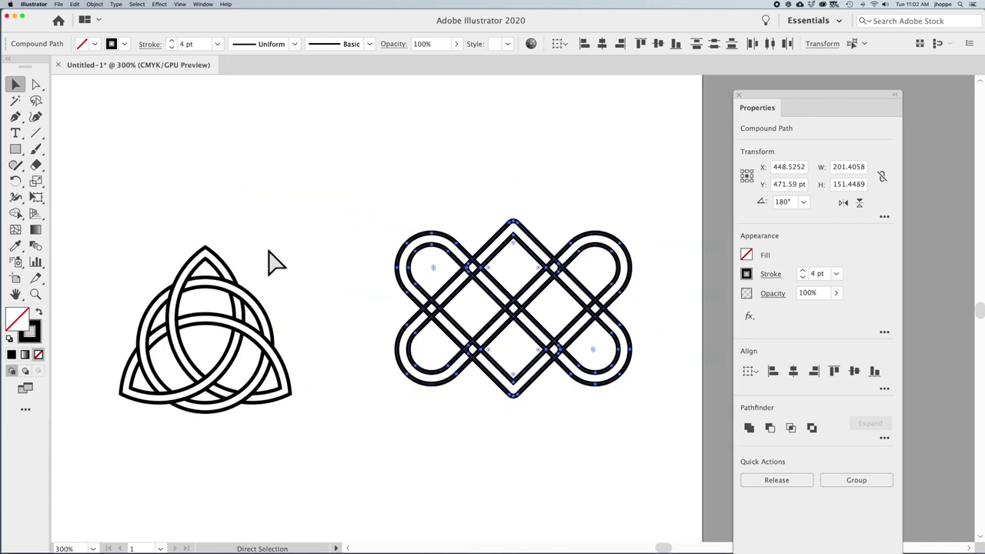
pyautogui.moveTo(385, 235); pyautogui.dragTo(341, 254)
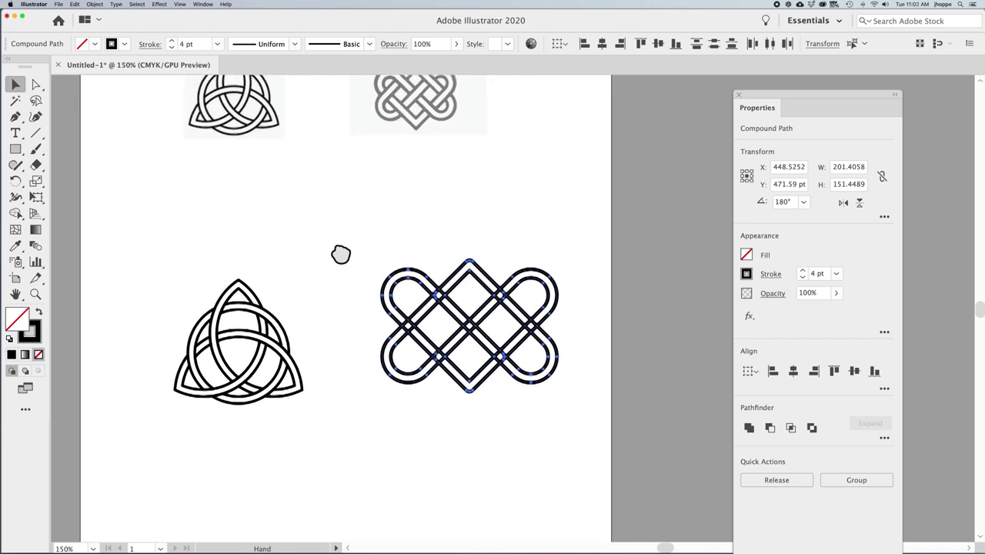
pyautogui.moveTo(411, 121); pyautogui.dragTo(465, 188)
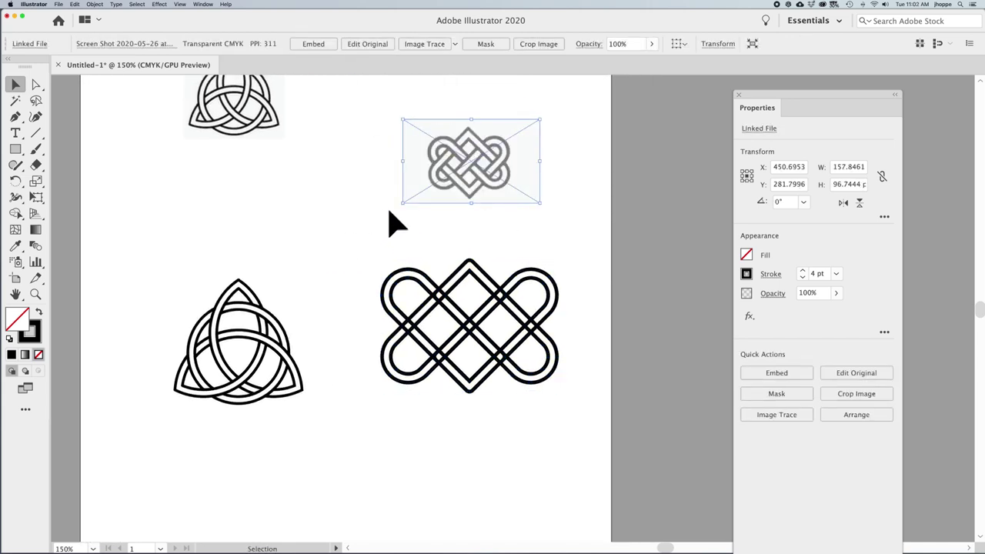
# Step: Select both hearts and, with Shape Builder, merge the lower-left loop band through the leftmost crossing so it passes over
pyautogui.moveTo(349, 219); pyautogui.dragTo(608, 403)
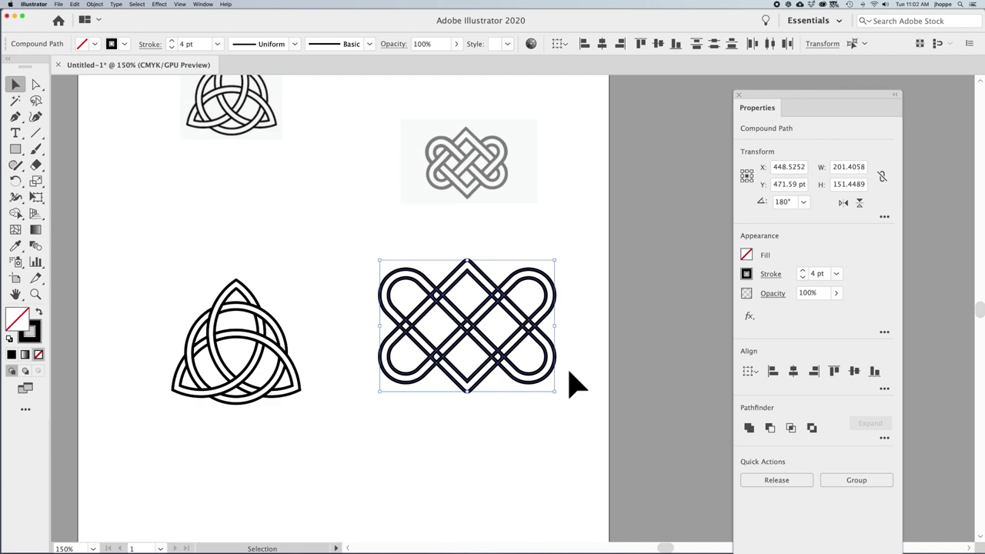
pyautogui.press('a')
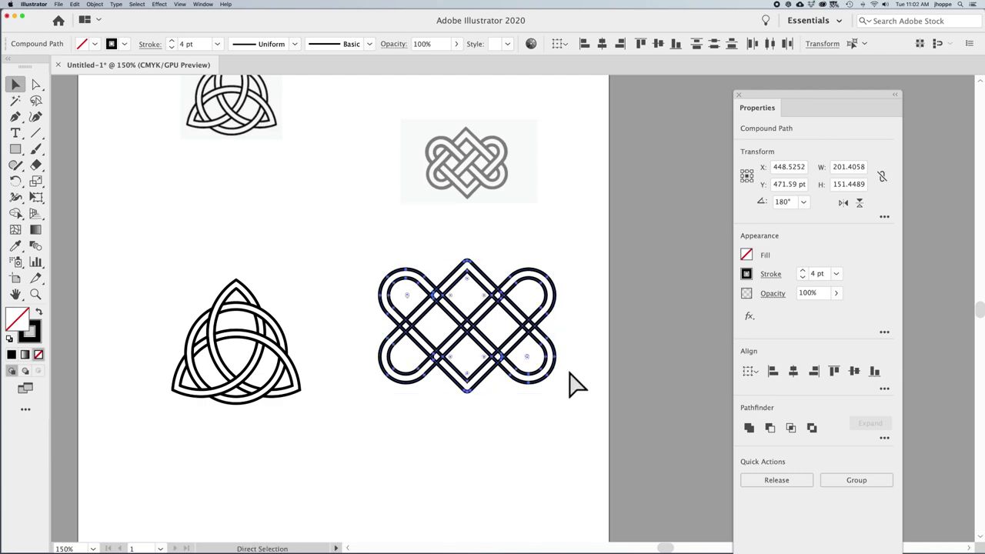
pyautogui.press('F11')
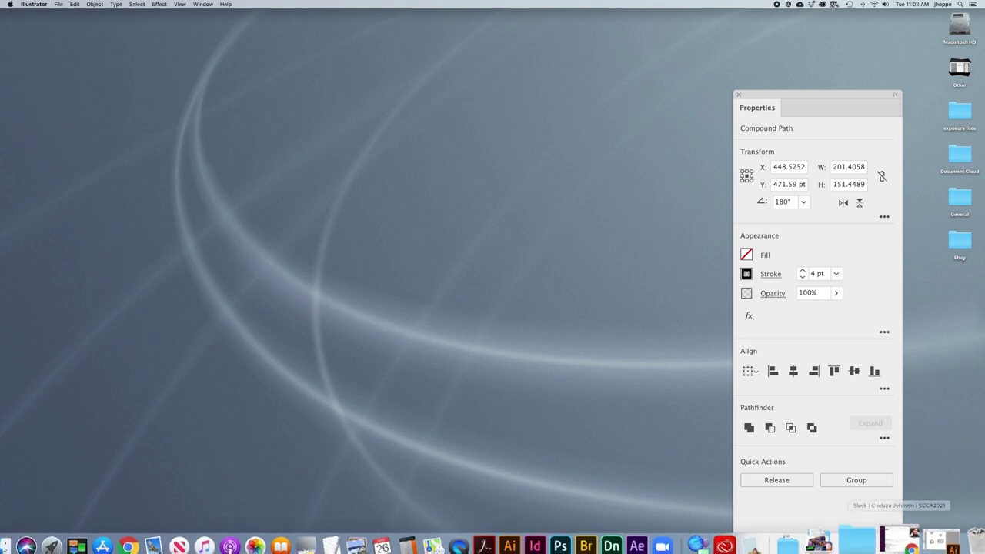
pyautogui.press('F11')
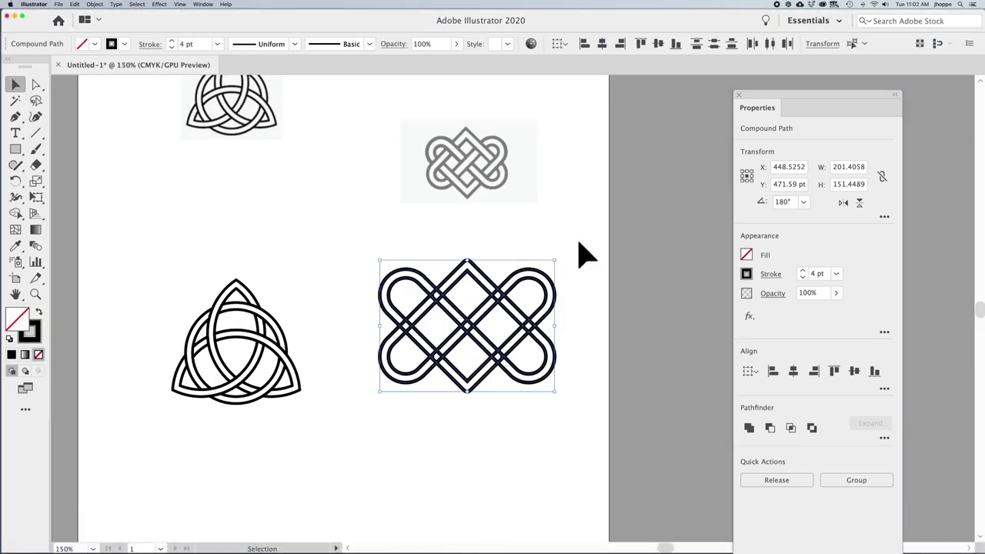
pyautogui.hotkey('shift', 'm')
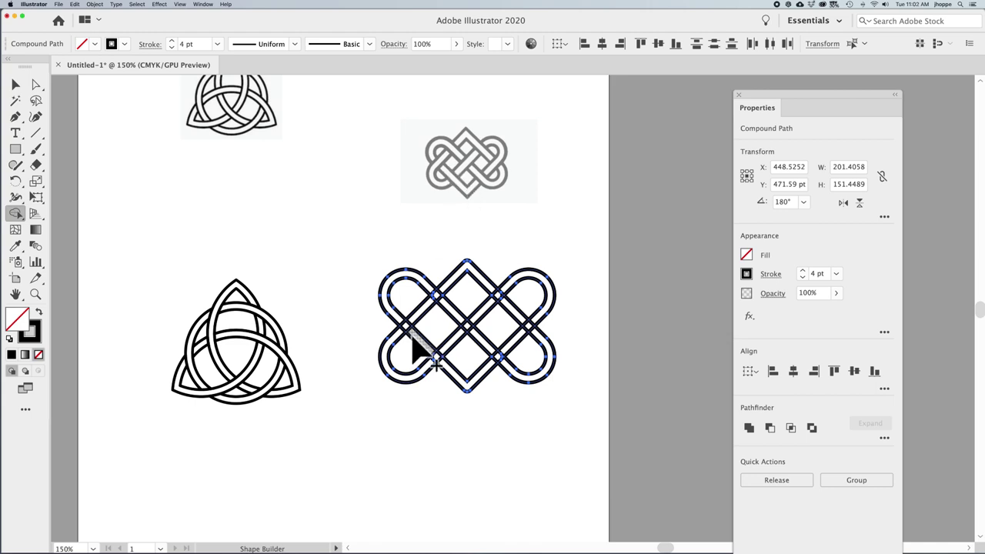
pyautogui.press('super+equal')
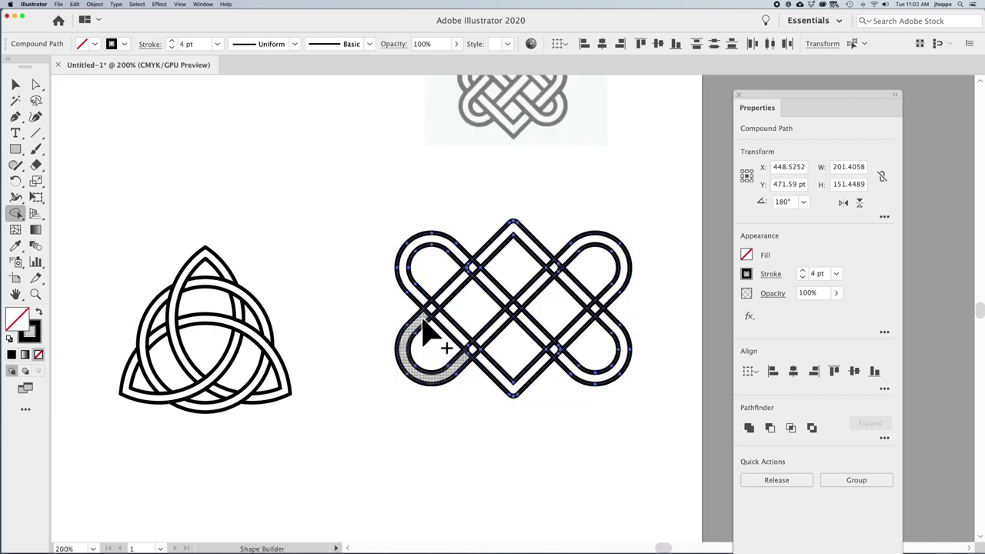
pyautogui.moveTo(423, 322); pyautogui.dragTo(442, 308)
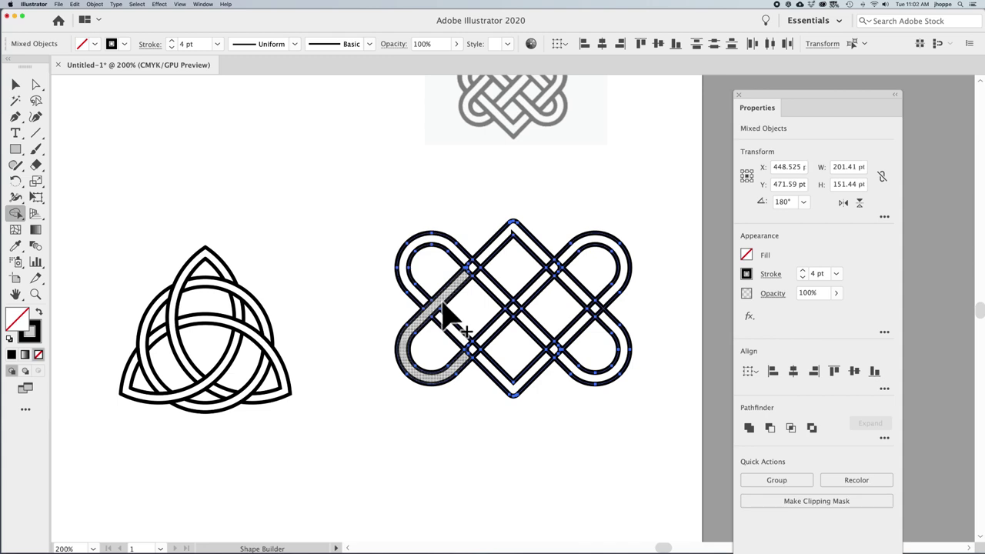
# Step: Merge the over-passing bands at the upper-left, centre, lower-right, rightmost and upper-right crossings of the knot with Shape Builder
pyautogui.moveTo(462, 253); pyautogui.dragTo(477, 271)
pyautogui.moveTo(517, 307); pyautogui.dragTo(514, 311)
pyautogui.moveTo(548, 347)
pyautogui.mouseDown()
pyautogui.moveTo(567, 374)
pyautogui.moveTo(576, 352)
pyautogui.mouseUp()
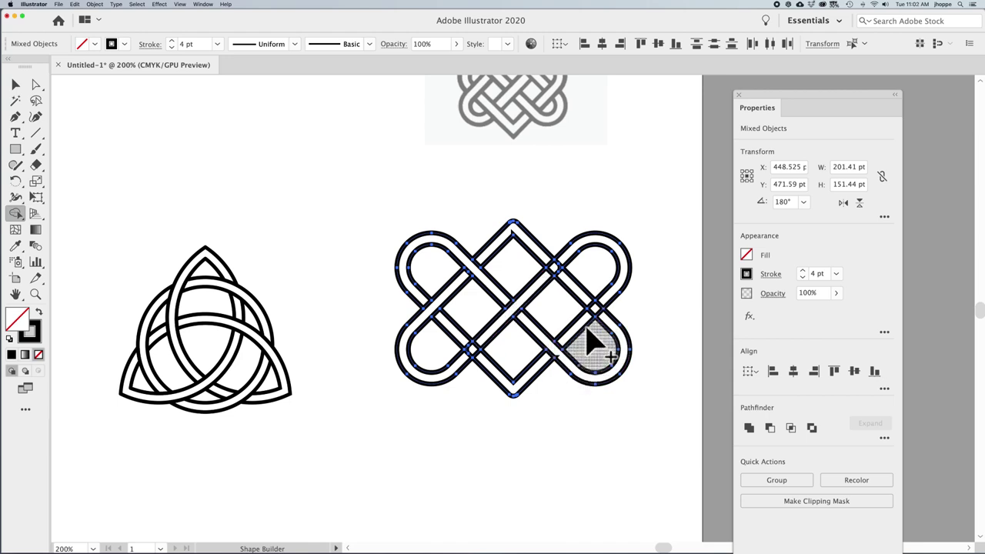
pyautogui.moveTo(603, 300); pyautogui.dragTo(589, 323)
pyautogui.moveTo(564, 285); pyautogui.dragTo(552, 271)
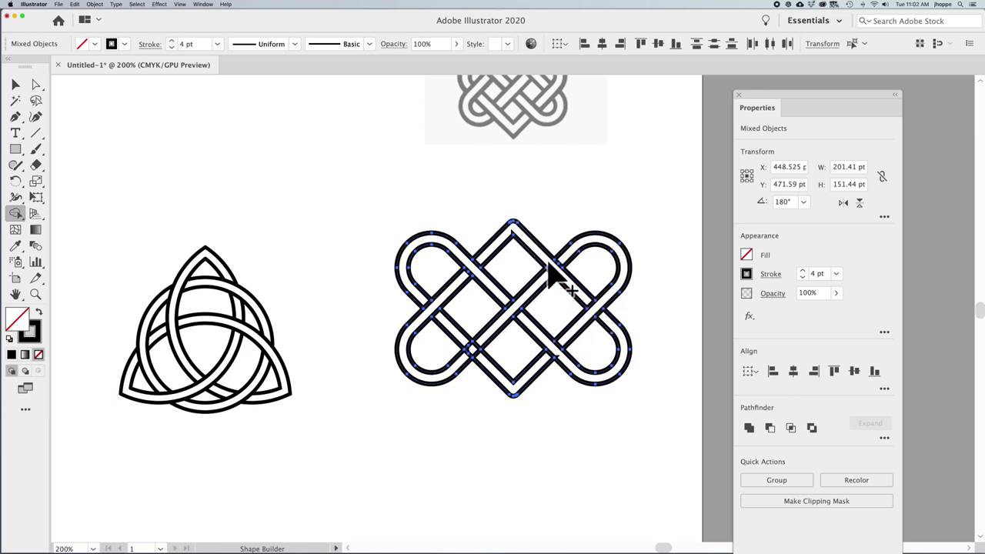
# Step: Reselect the whole knot and merge the over-passing band at the remaining lower-left crossing with Shape Builder
pyautogui.click(16, 85)
pyautogui.click(346, 155)
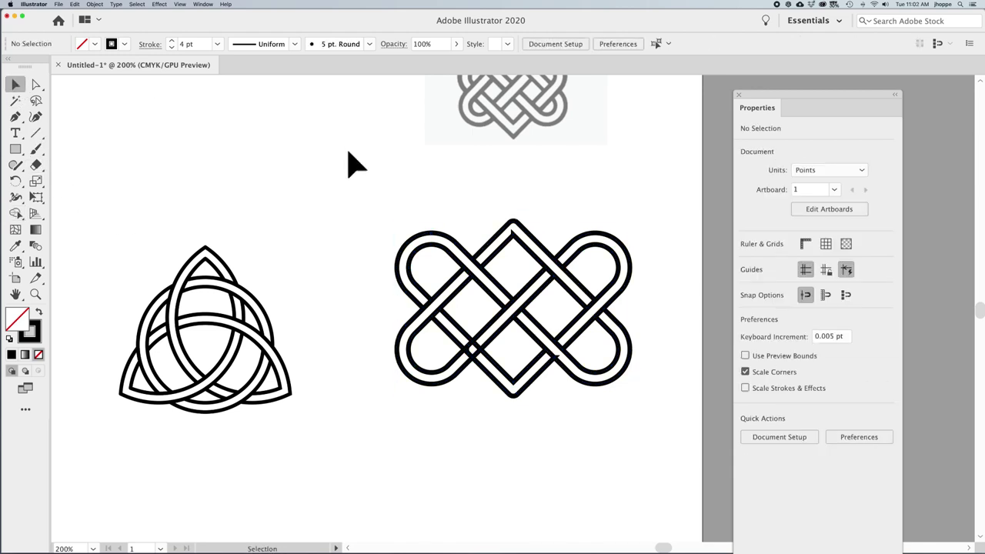
pyautogui.click(488, 326)
pyautogui.moveTo(691, 402); pyautogui.dragTo(654, 401)
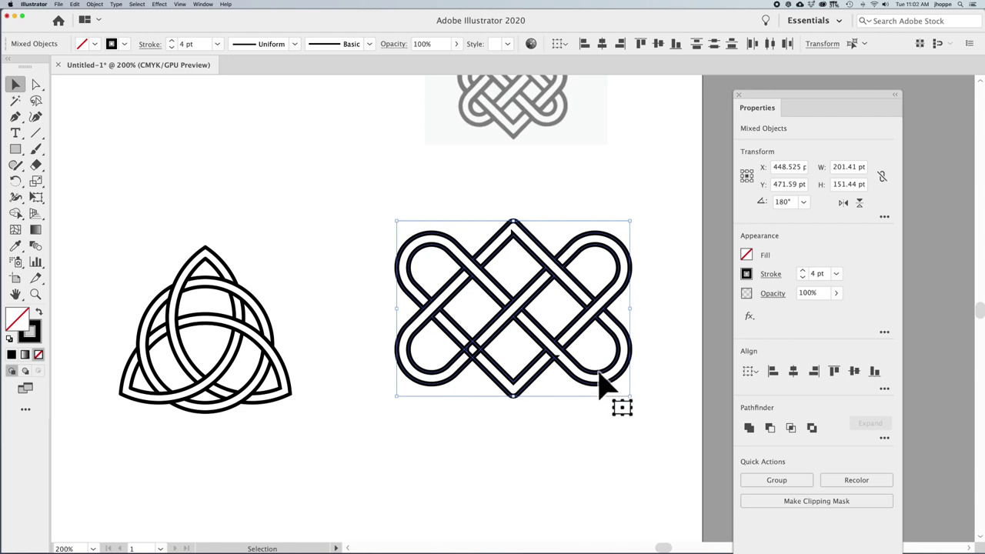
pyautogui.hotkey('shift', 'm')
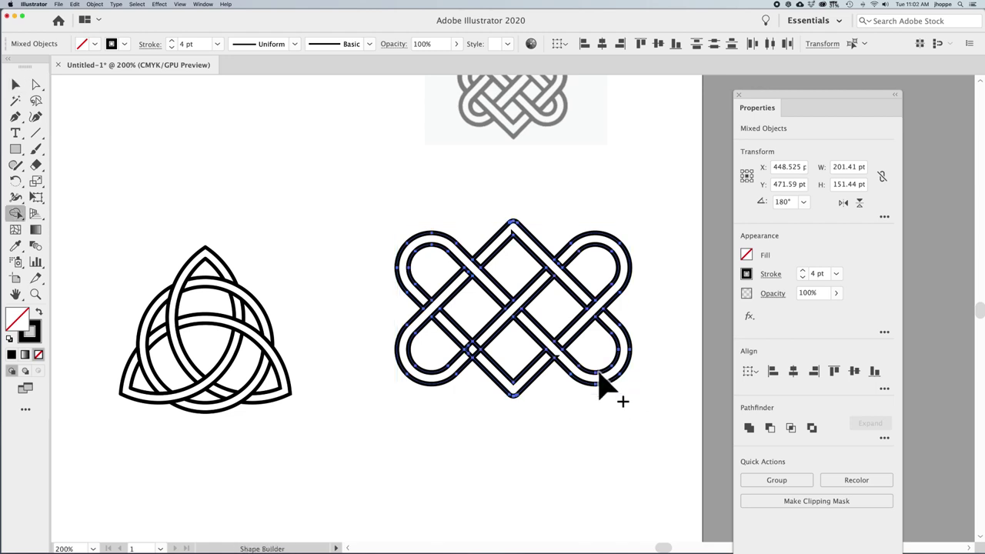
pyautogui.click(483, 363)
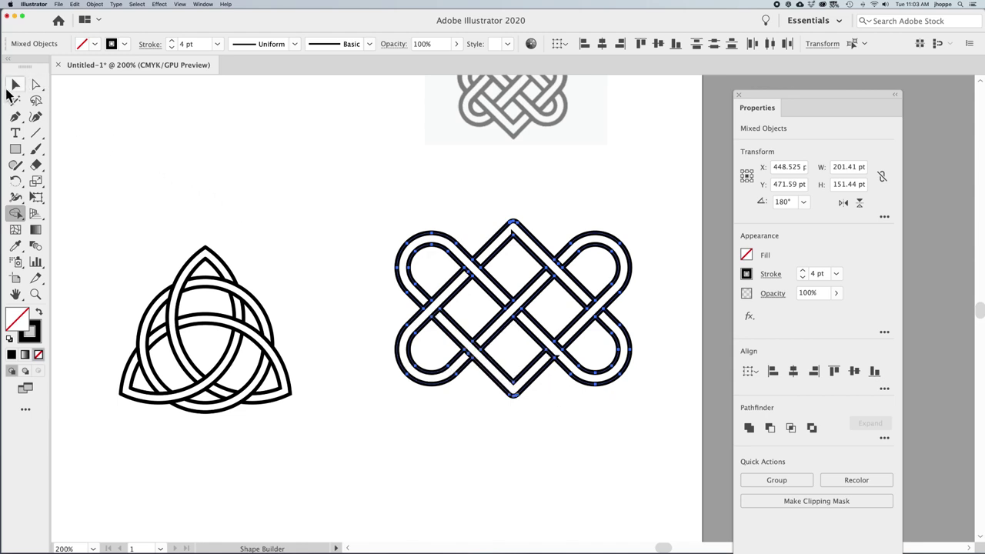
# Step: Select all pieces of the heart knot, set their stroke corners to Round Join, and deselect
pyautogui.click(16, 84)
pyautogui.moveTo(650, 417); pyautogui.dragTo(369, 208)
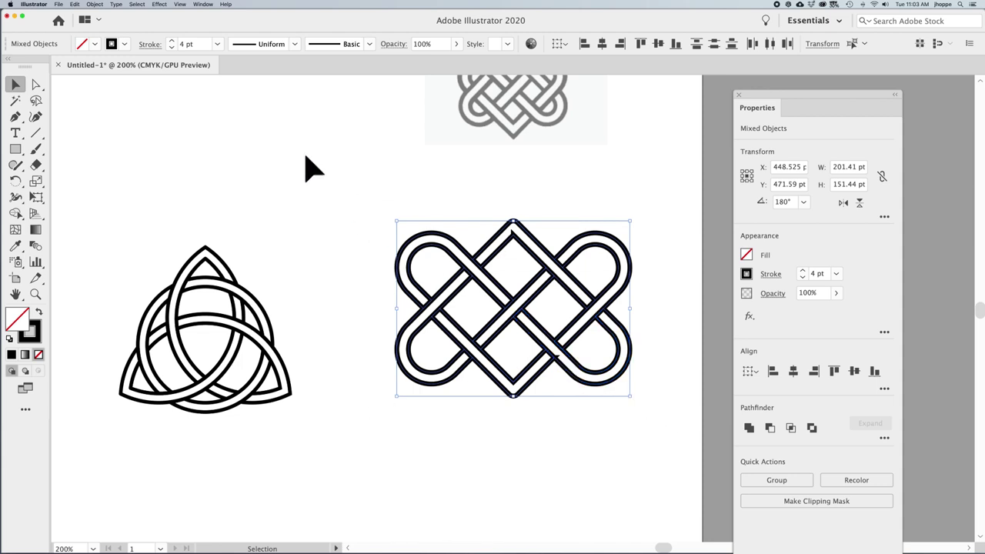
pyautogui.click(150, 46)
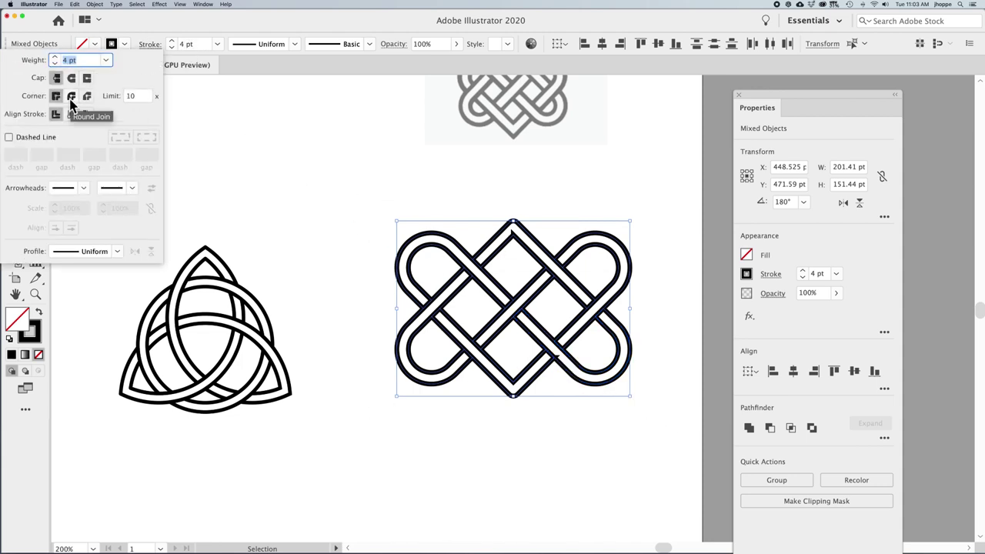
pyautogui.click(71, 115)
pyautogui.click(354, 162)
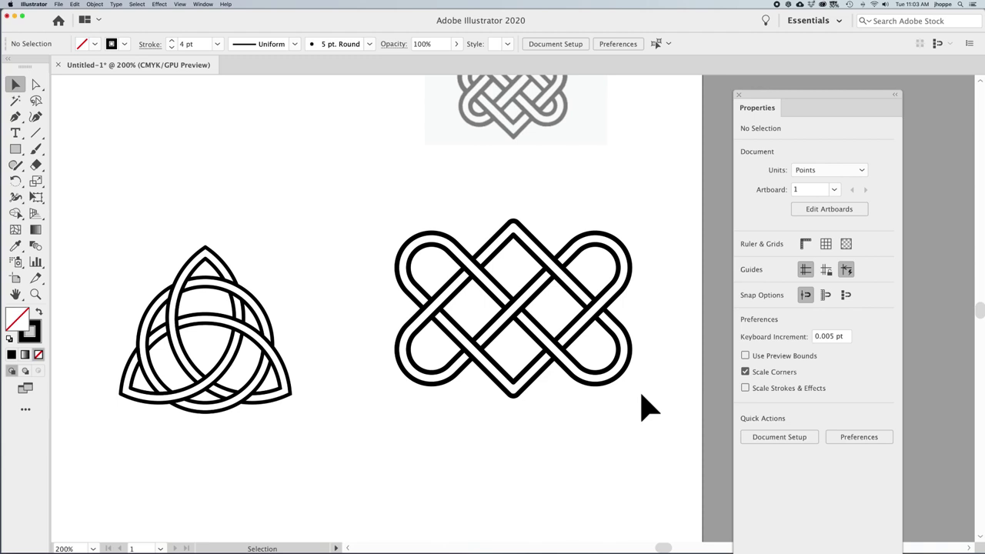
# Step: Shift the heart-knot reference image slightly to the right and deselect it
pyautogui.click(583, 115)
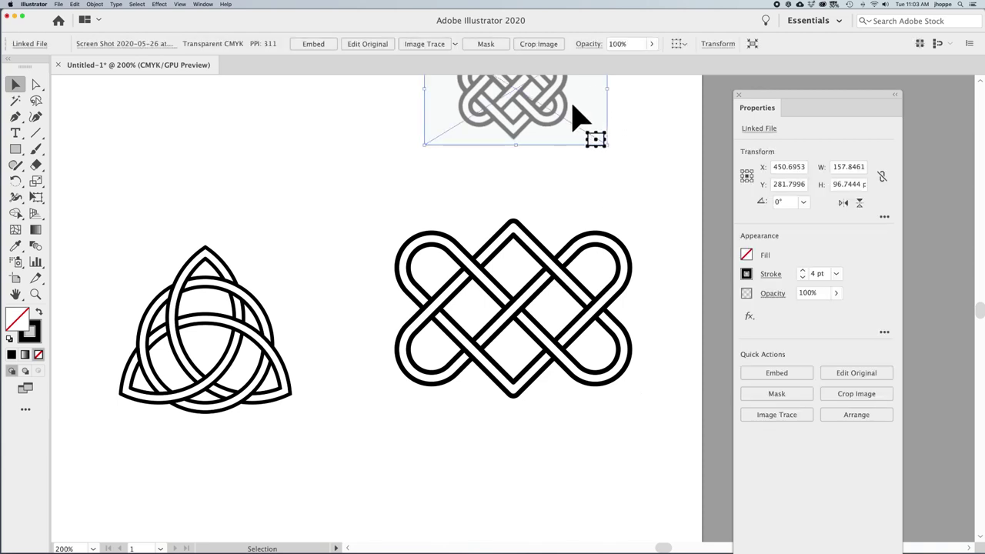
pyautogui.click(655, 202)
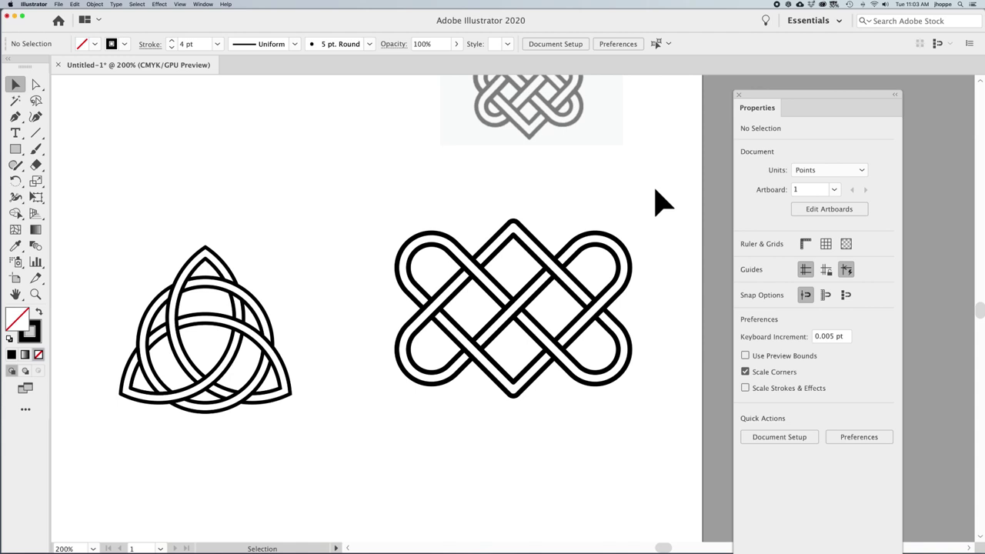